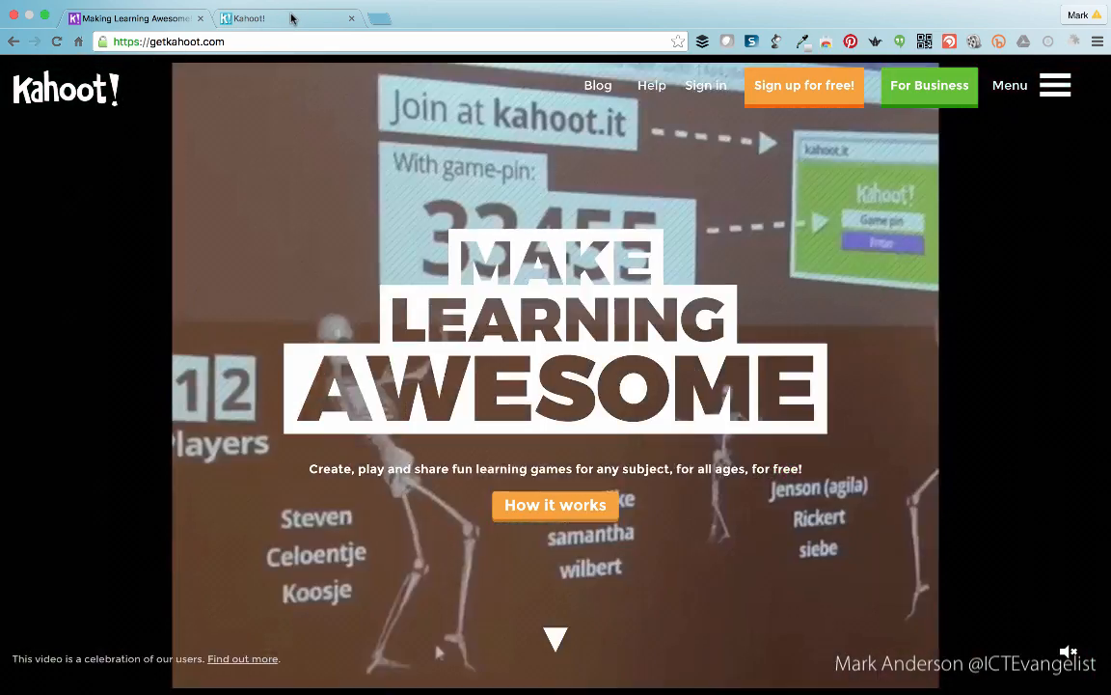
Step: Switch to the kahoot.it tab where players enter the Game PIN
{"action": "left_click", "coordinate": [292, 18]}
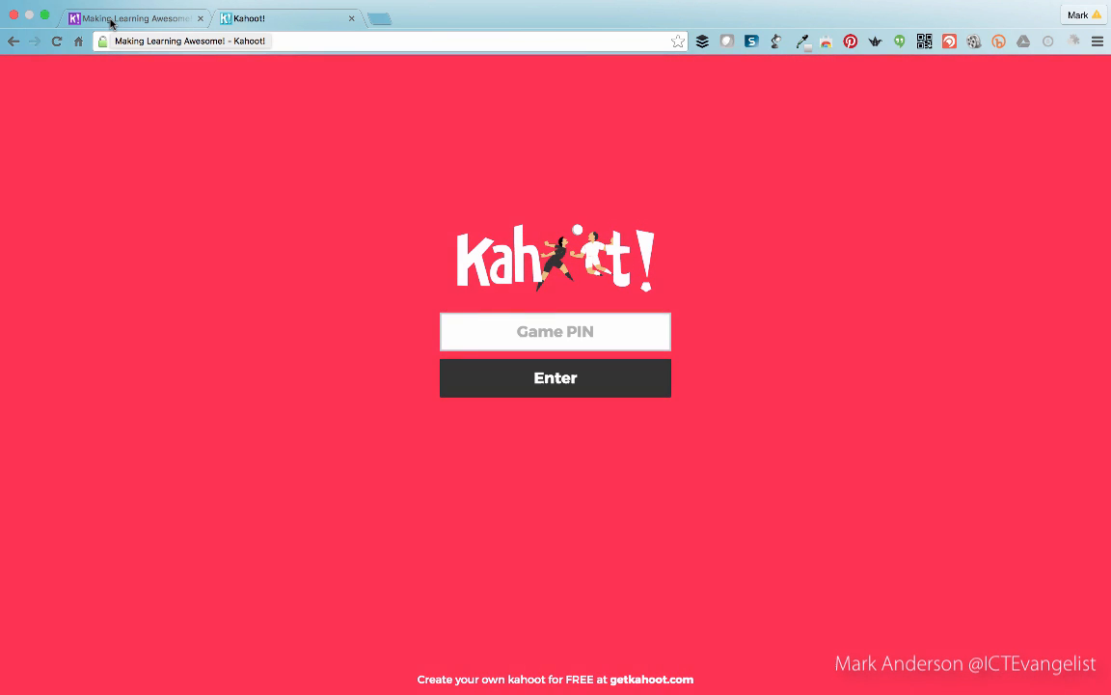
Step: Sign in to the creator account from getkahoot.com with saved credentials, retrying after the error
{"action": "left_click", "coordinate": [111, 20]}
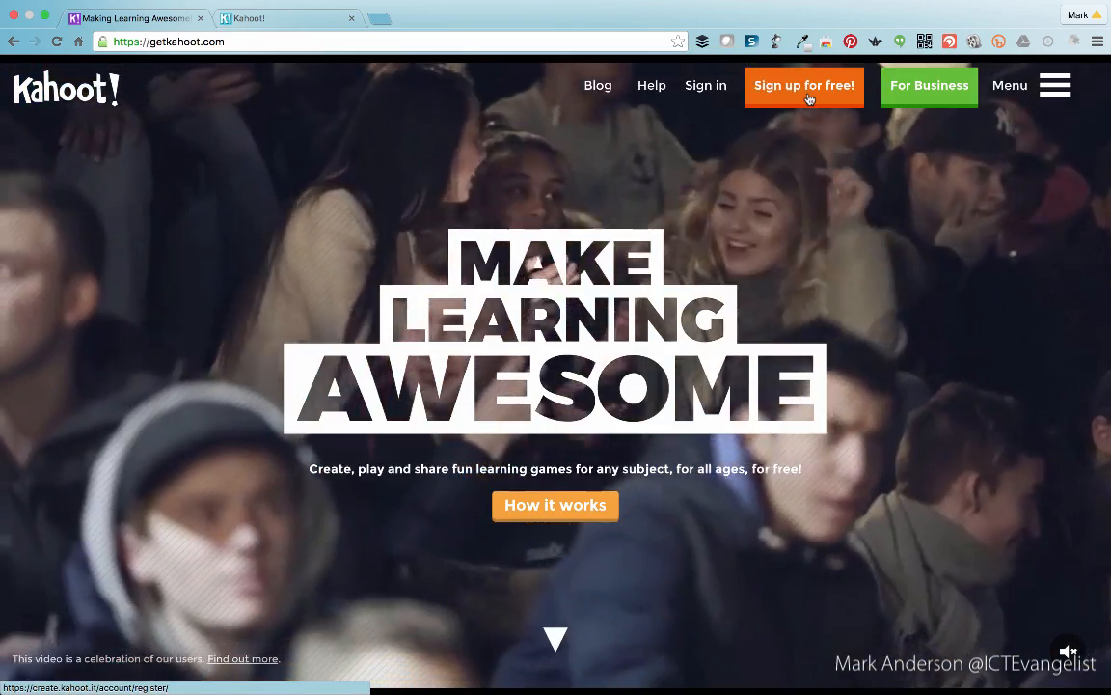
{"action": "left_click", "coordinate": [703, 87]}
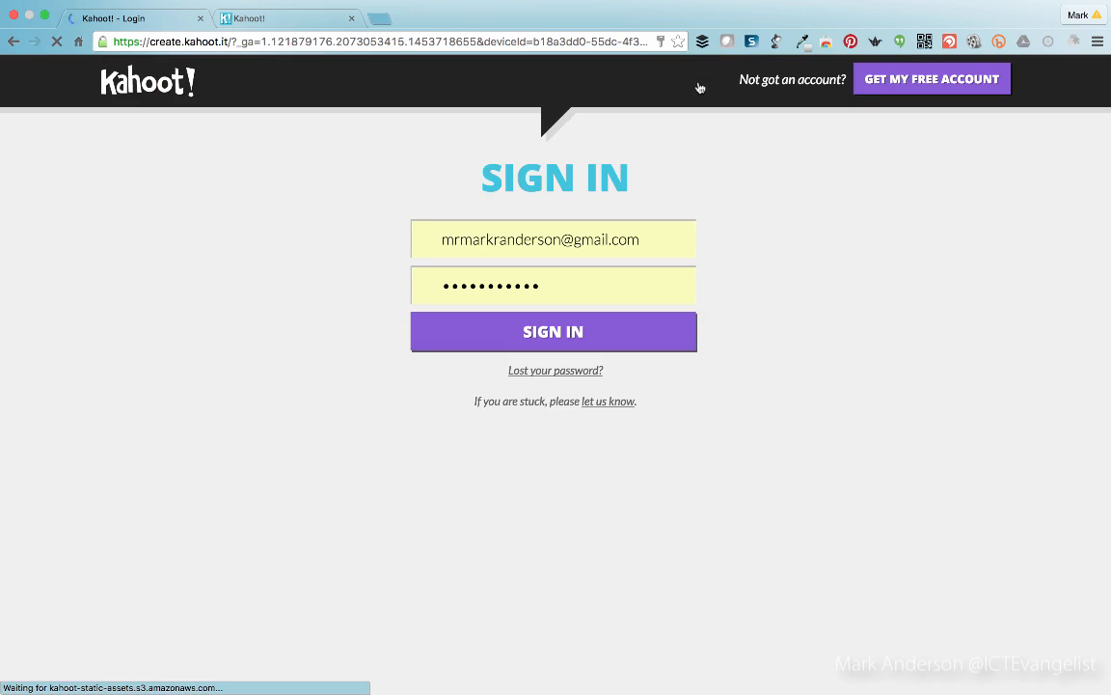
{"action": "left_click", "coordinate": [608, 330]}
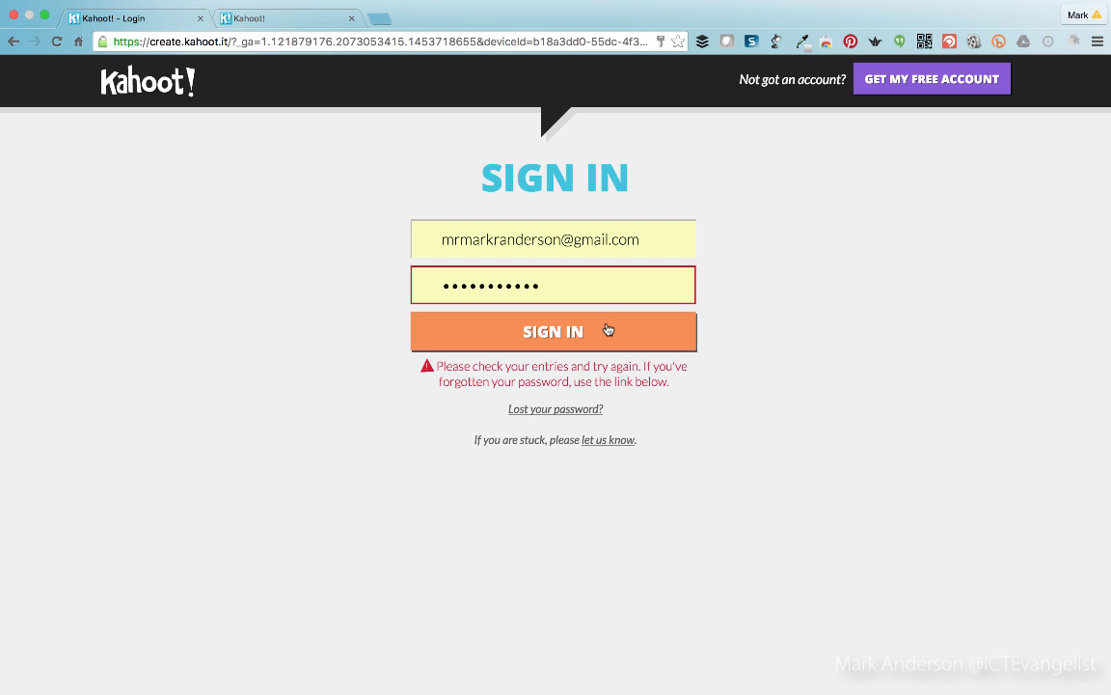
{"action": "left_click", "coordinate": [608, 330]}
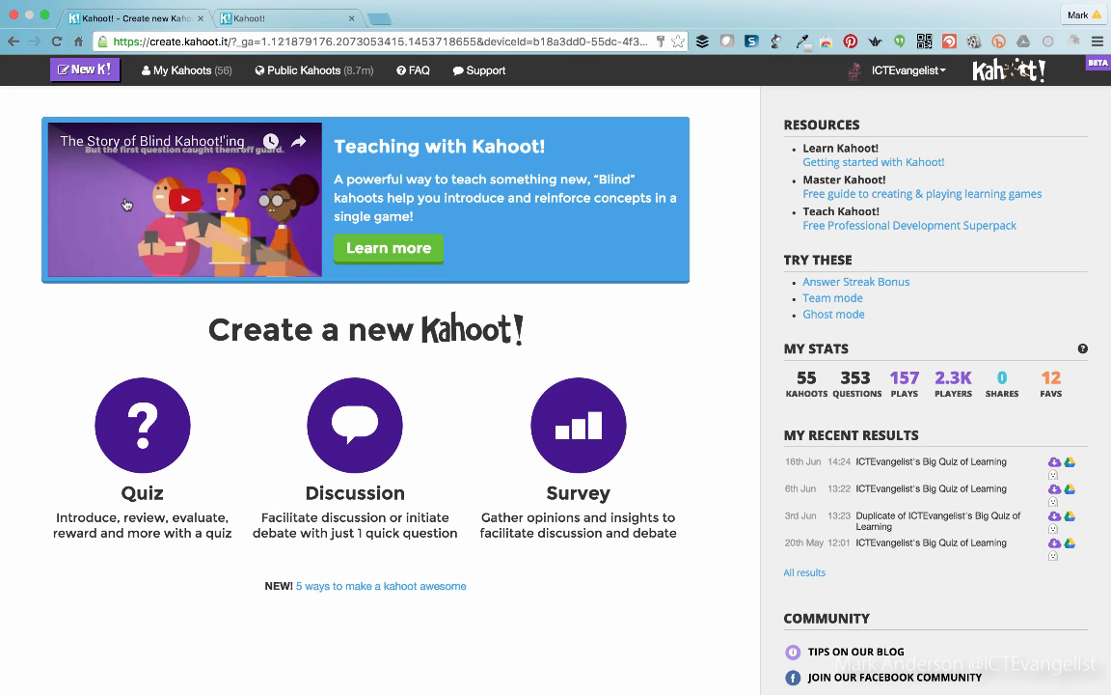
Step: Start a new Quiz-type kahoot from New K!
{"action": "left_click", "coordinate": [80, 73]}
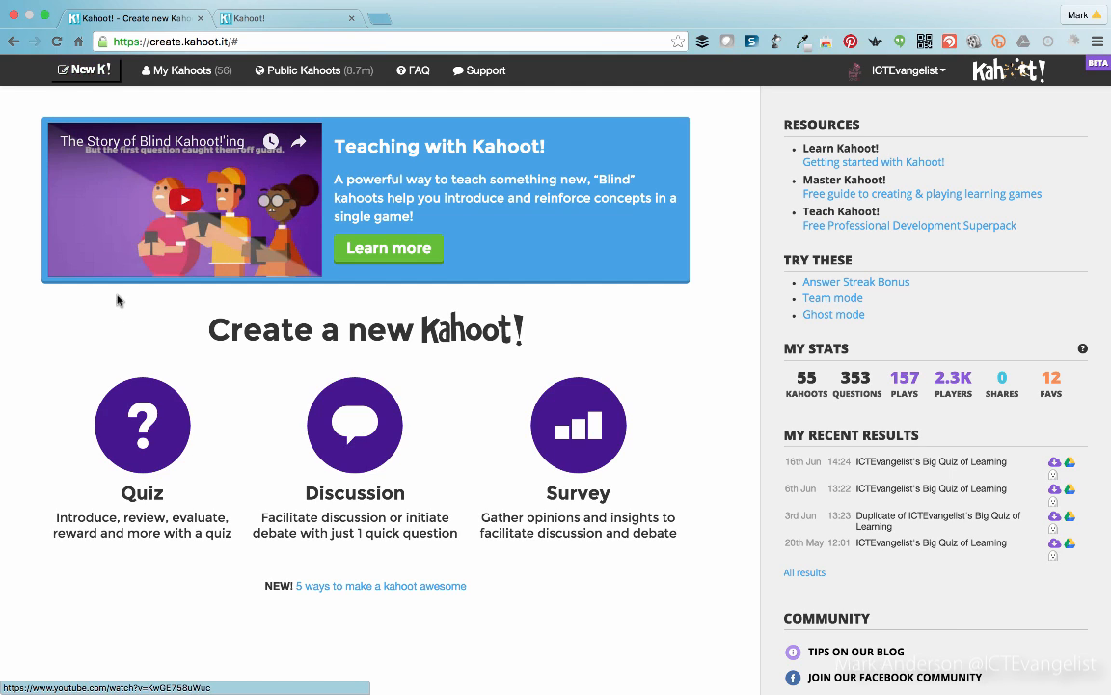
{"action": "left_click", "coordinate": [162, 442]}
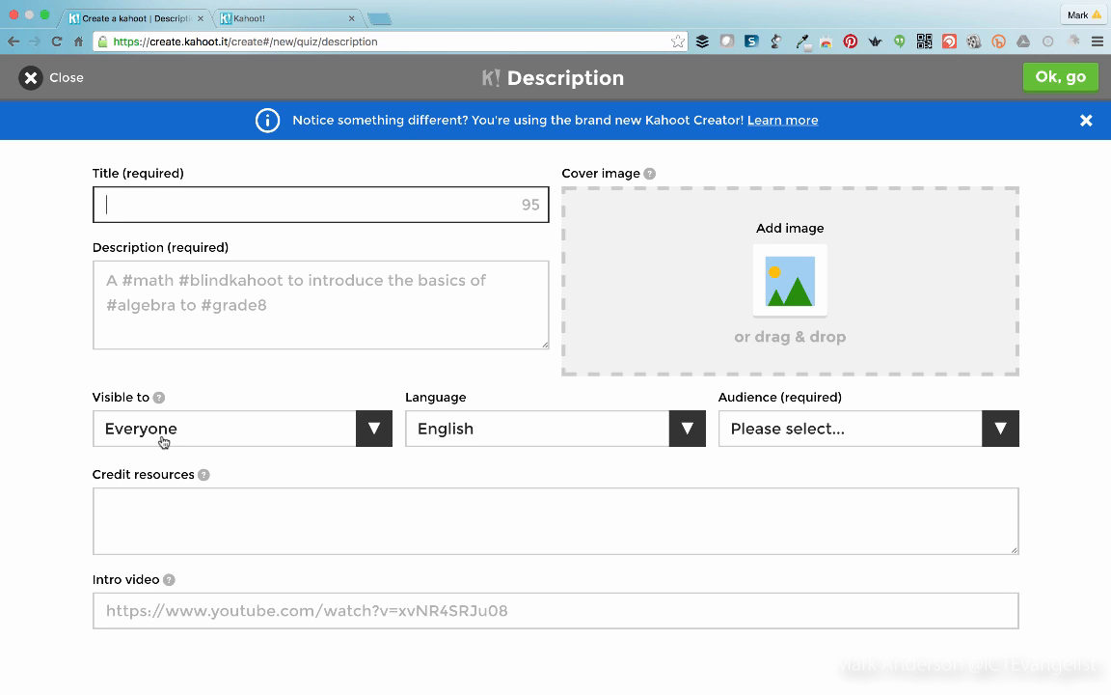
Step: Enter the title 'Sample quiz' and the description 'Description of quiz'
{"action": "type", "text": "Sample quiz"}
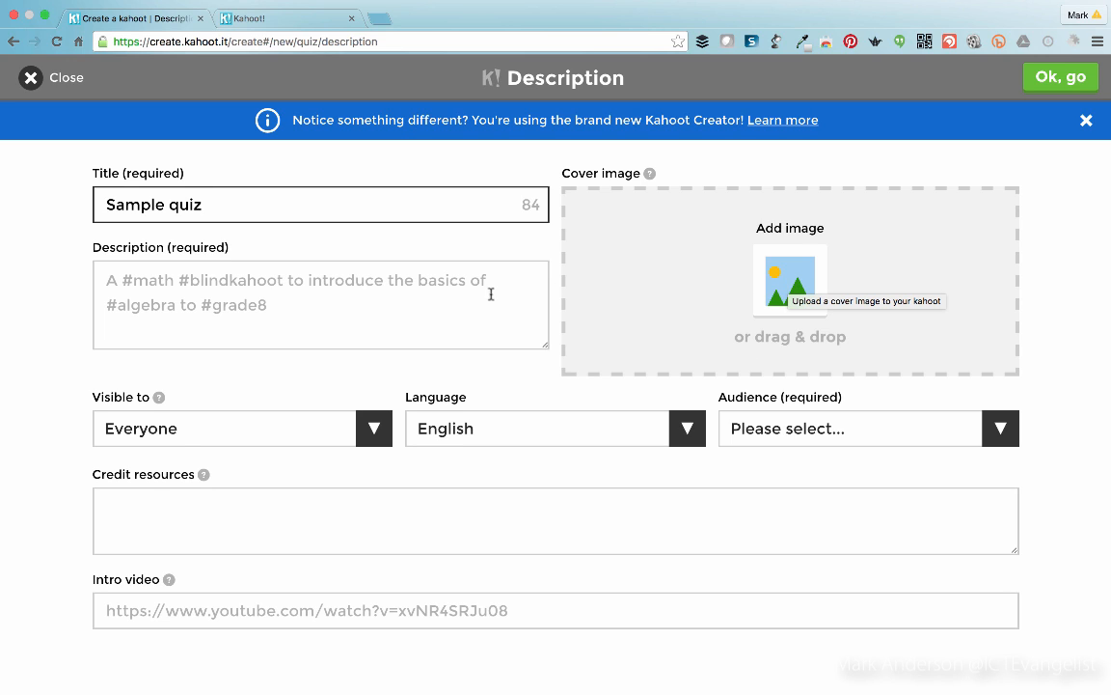
{"action": "left_click", "coordinate": [445, 295]}
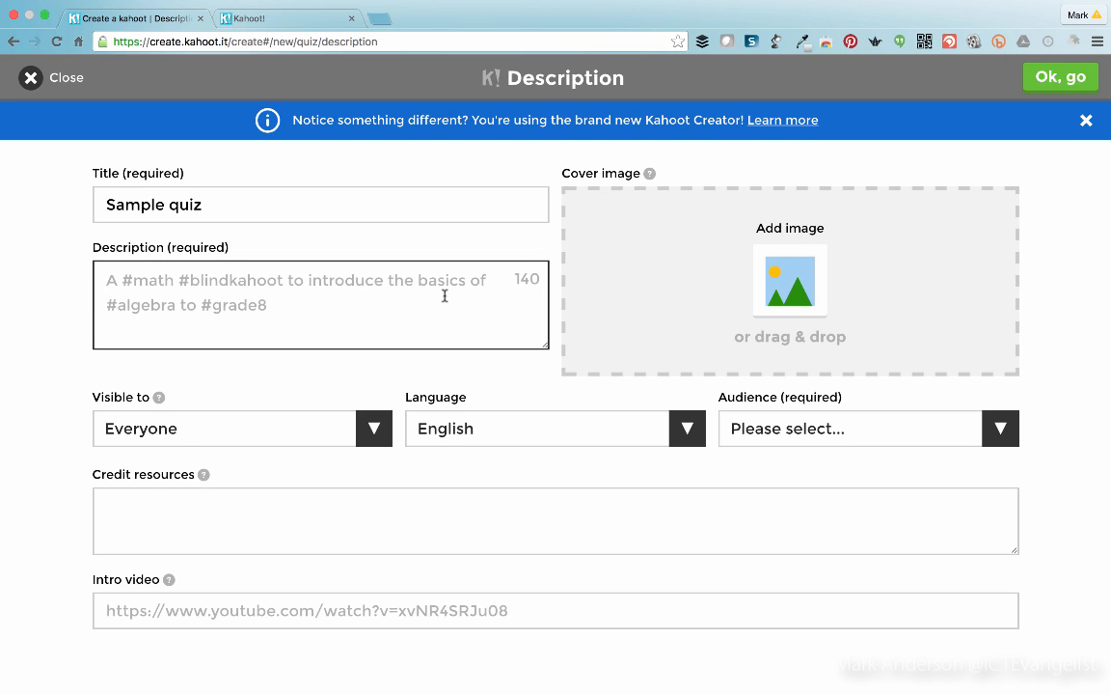
{"action": "type", "text": "Descript"}
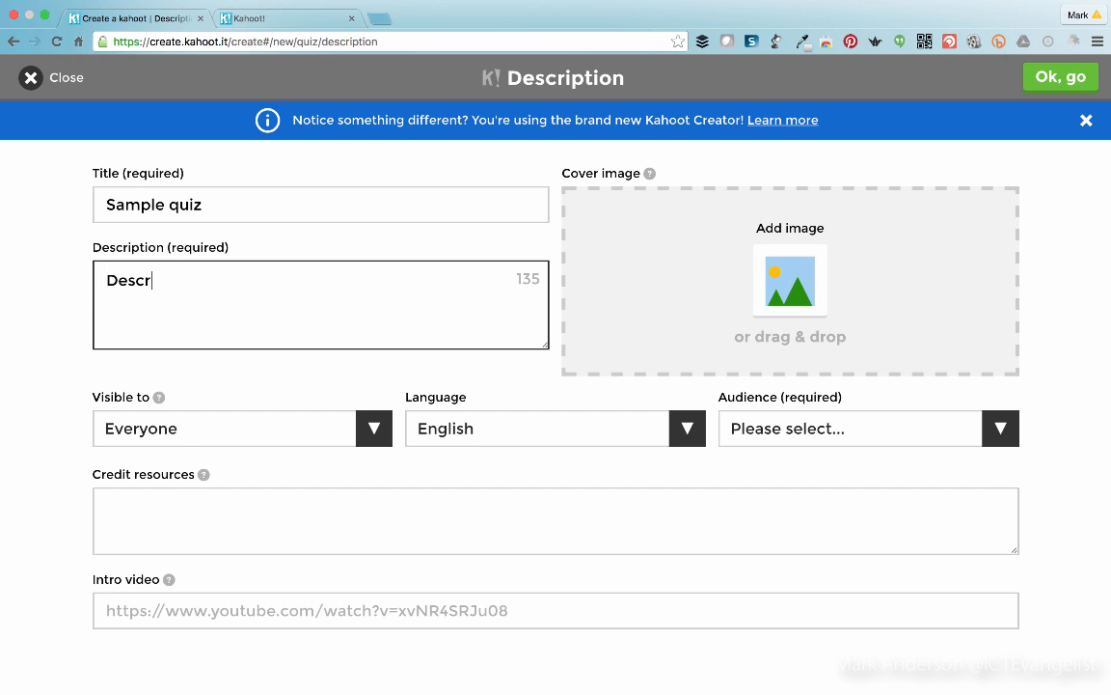
{"action": "type", "text": "ion of quiz"}
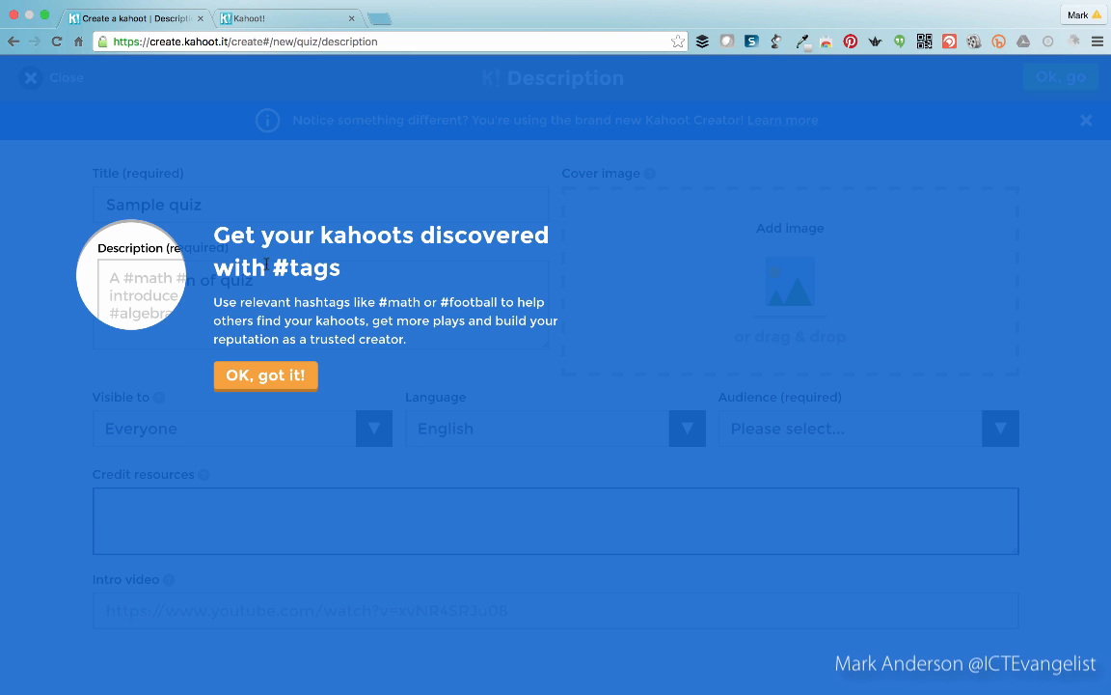
Step: Dismiss the hashtag tip and append '#description' to the quiz description
{"action": "left_click", "coordinate": [262, 379]}
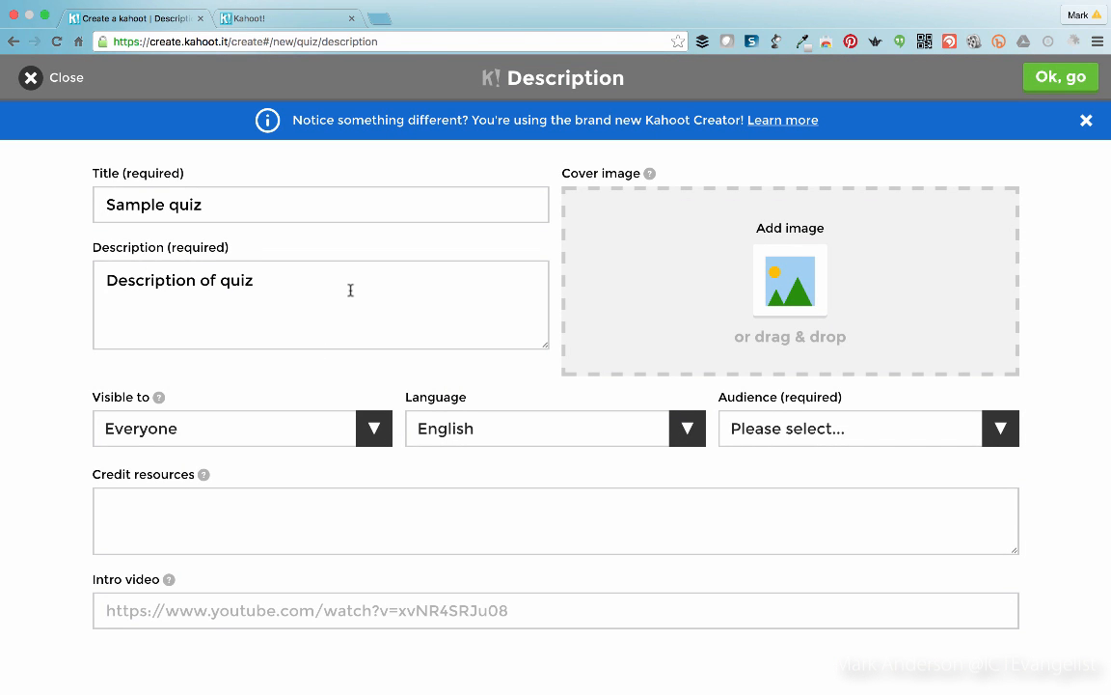
{"action": "left_click", "coordinate": [350, 291]}
{"action": "type", "text": "#"}
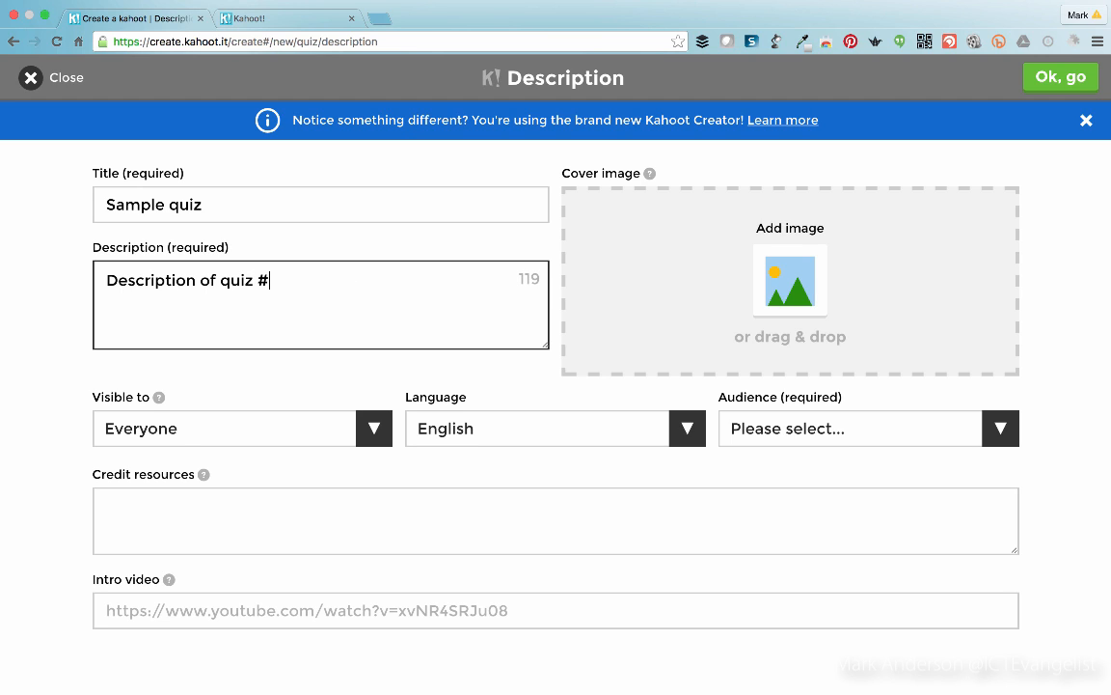
{"action": "type", "text": "description"}
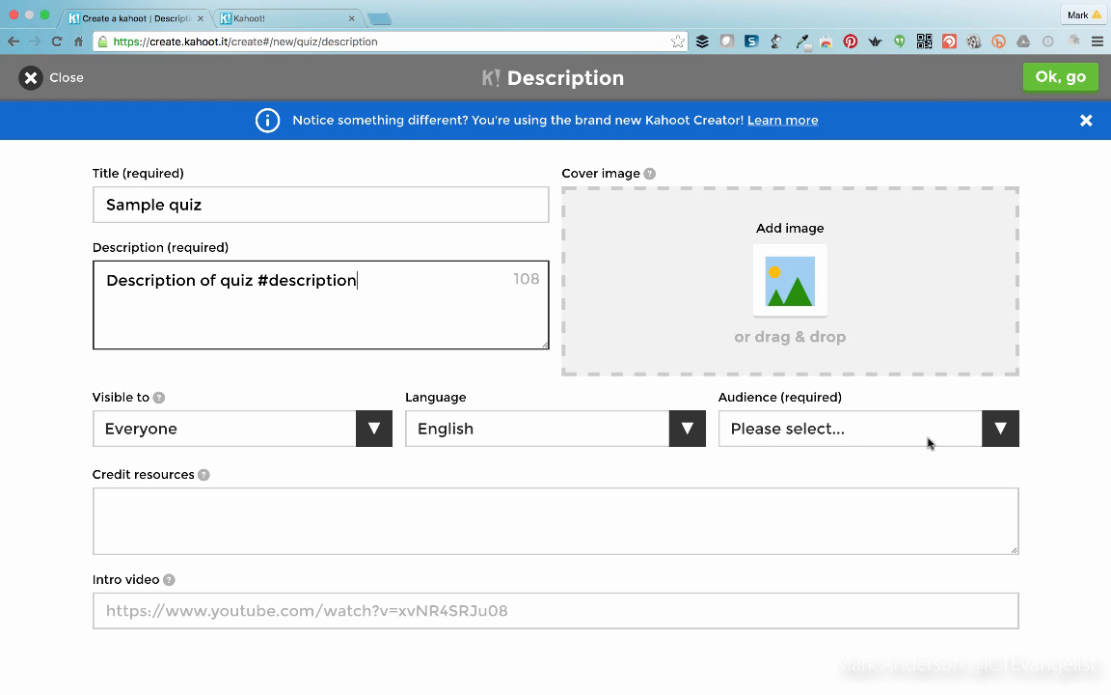
Step: Set the audience to School and confirm the quiz details
{"action": "left_click", "coordinate": [994, 431]}
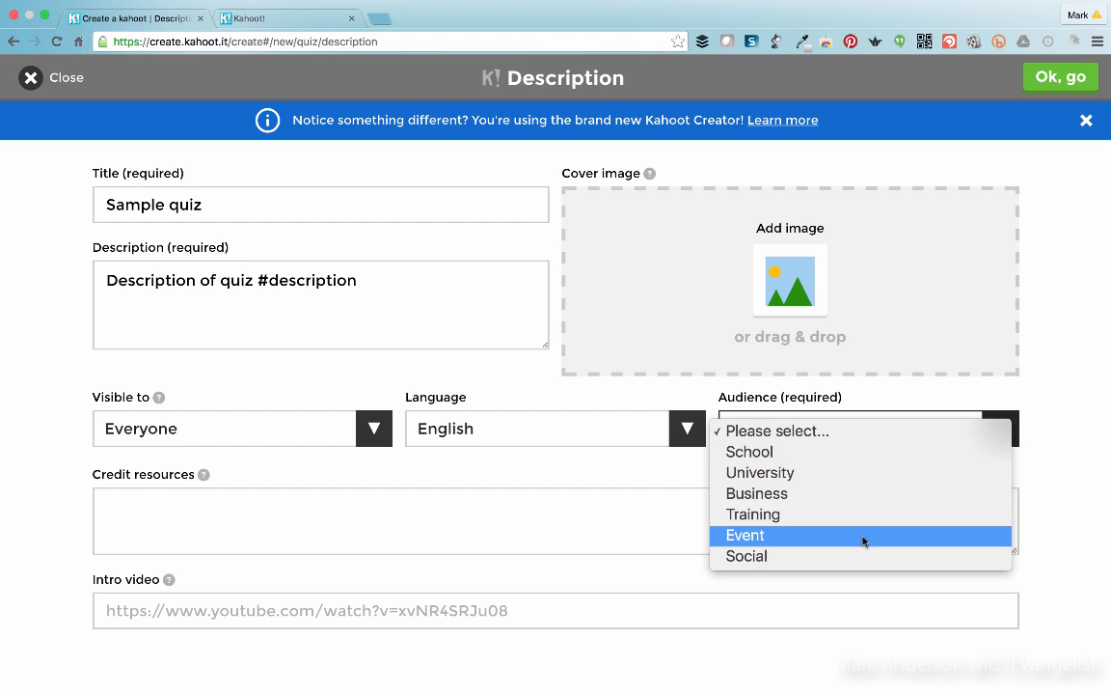
{"action": "left_click", "coordinate": [789, 460]}
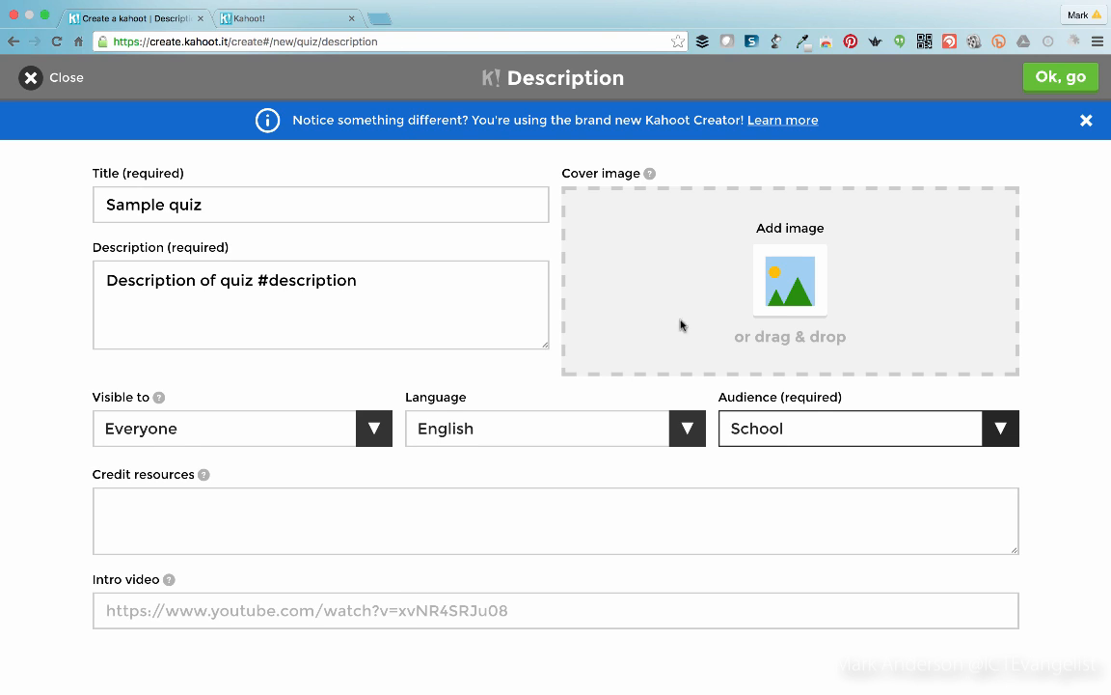
{"action": "left_click", "coordinate": [1062, 80]}
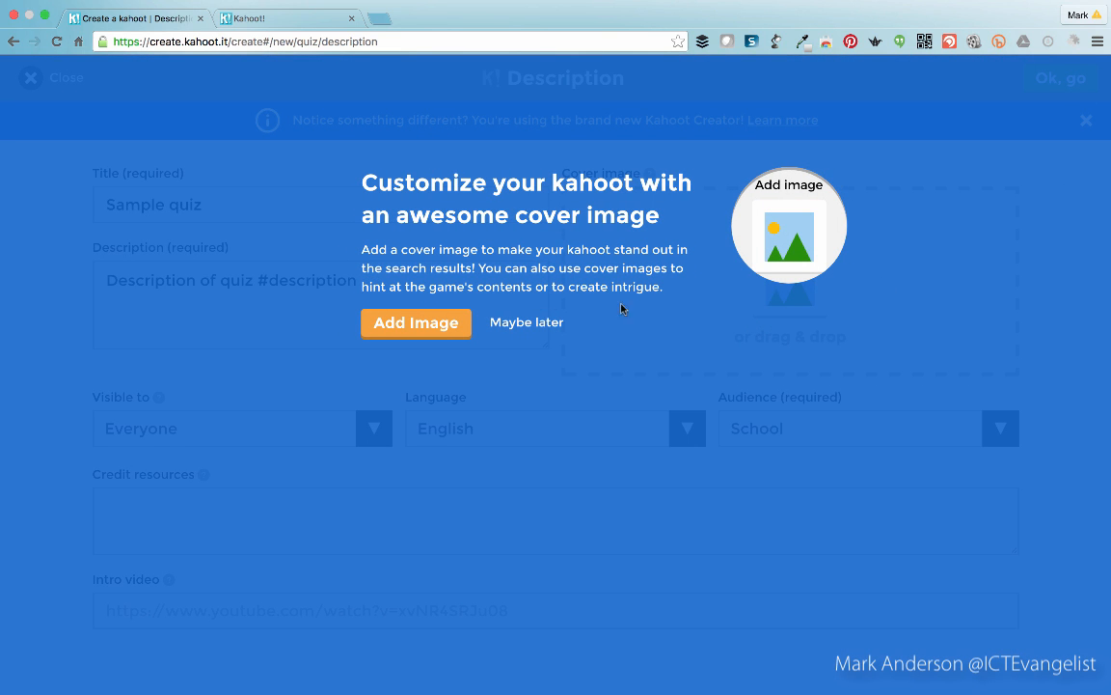
Step: Skip the cover image and add Question 1, 'How many miles an hour can a cheetah run', with a 20 sec limit
{"action": "left_click", "coordinate": [518, 322]}
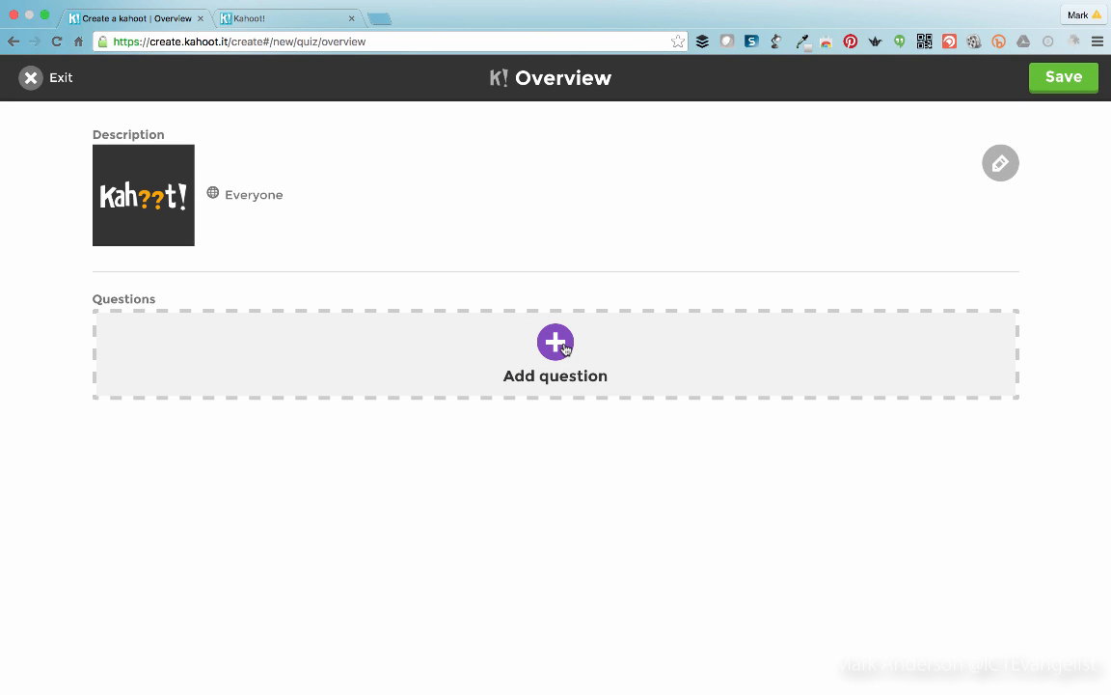
{"action": "left_click", "coordinate": [565, 348]}
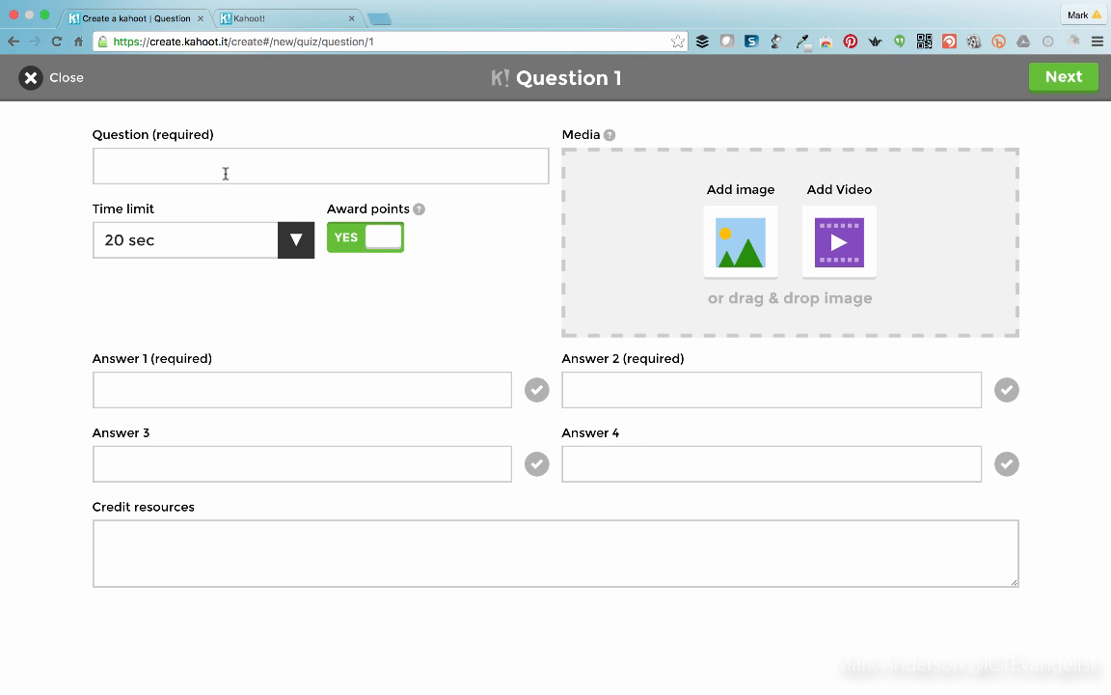
{"action": "left_click", "coordinate": [225, 172]}
{"action": "type", "text": "H"}
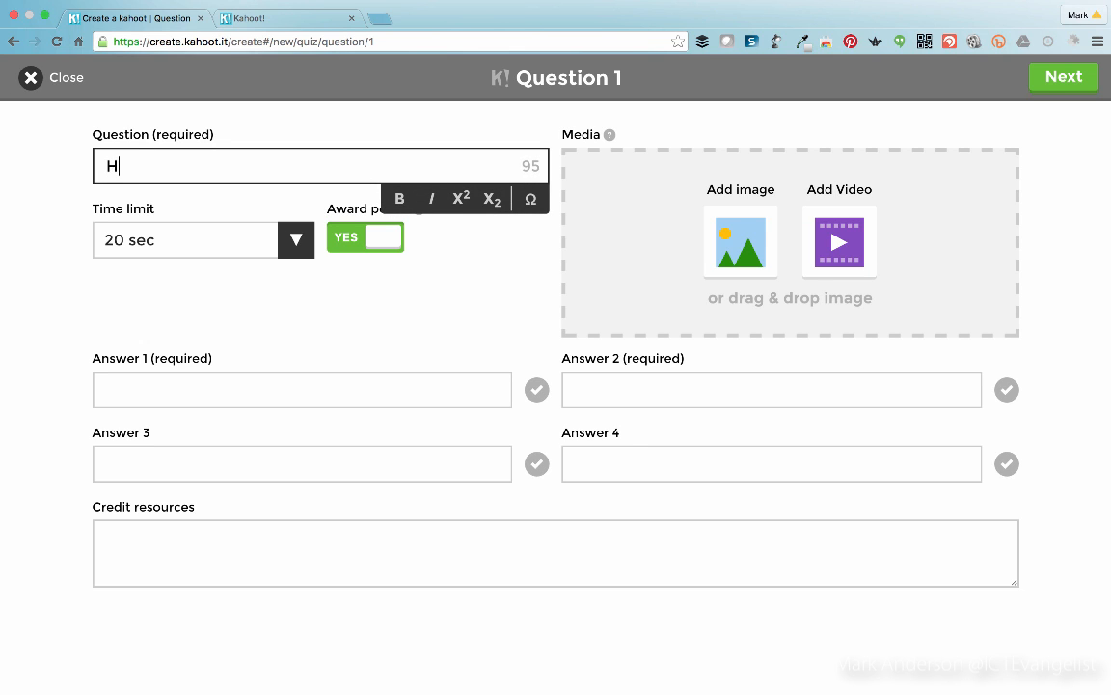
{"action": "type", "text": "ow many mile"}
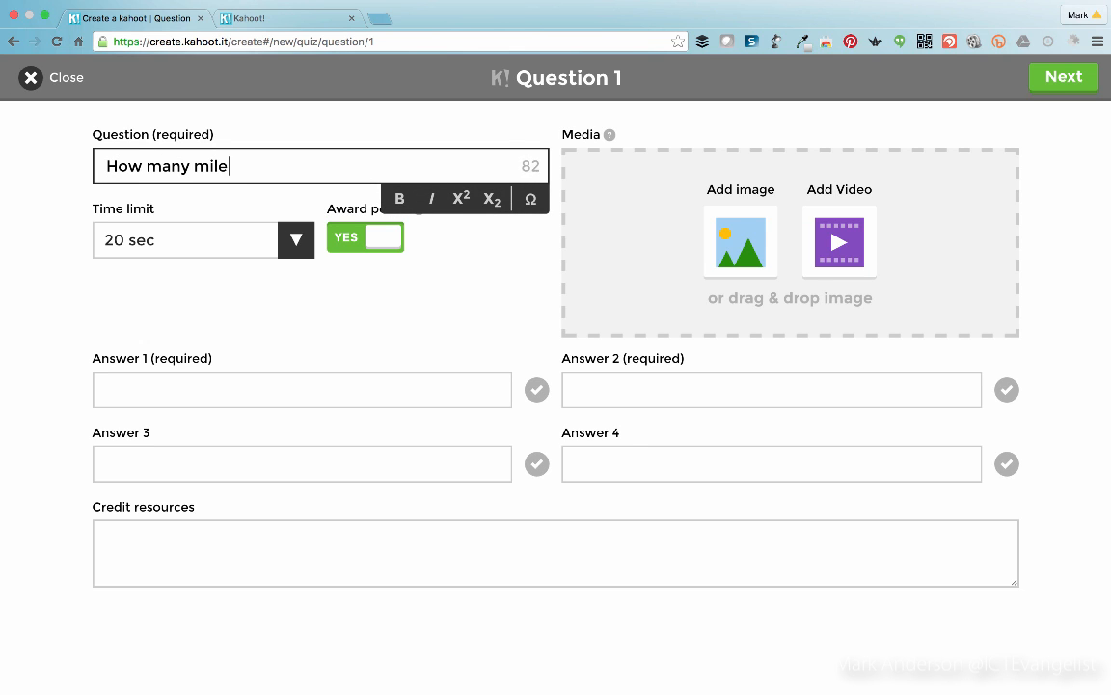
{"action": "type", "text": "s an hour can a"}
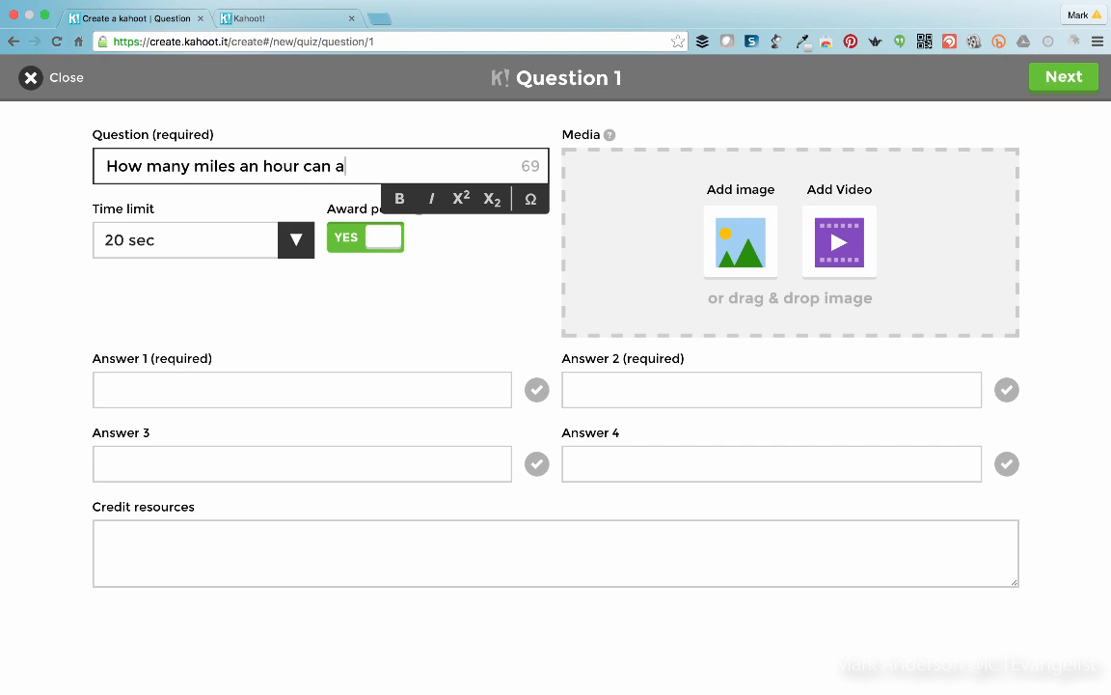
{"action": "type", "text": " cheetah run"}
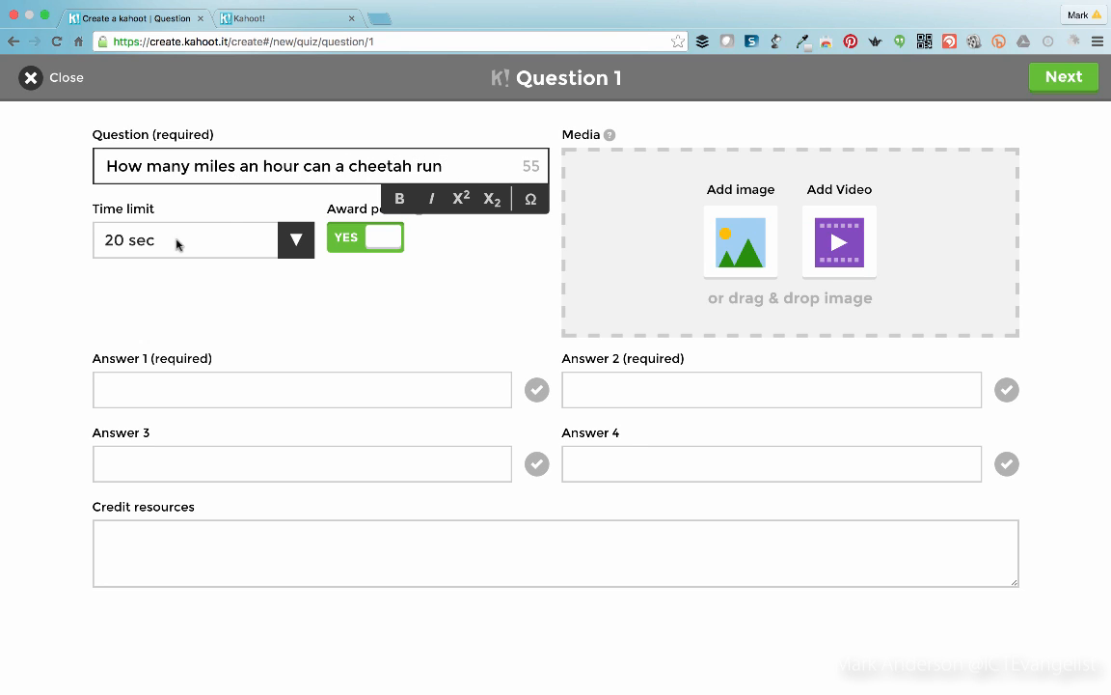
{"action": "left_click", "coordinate": [150, 226]}
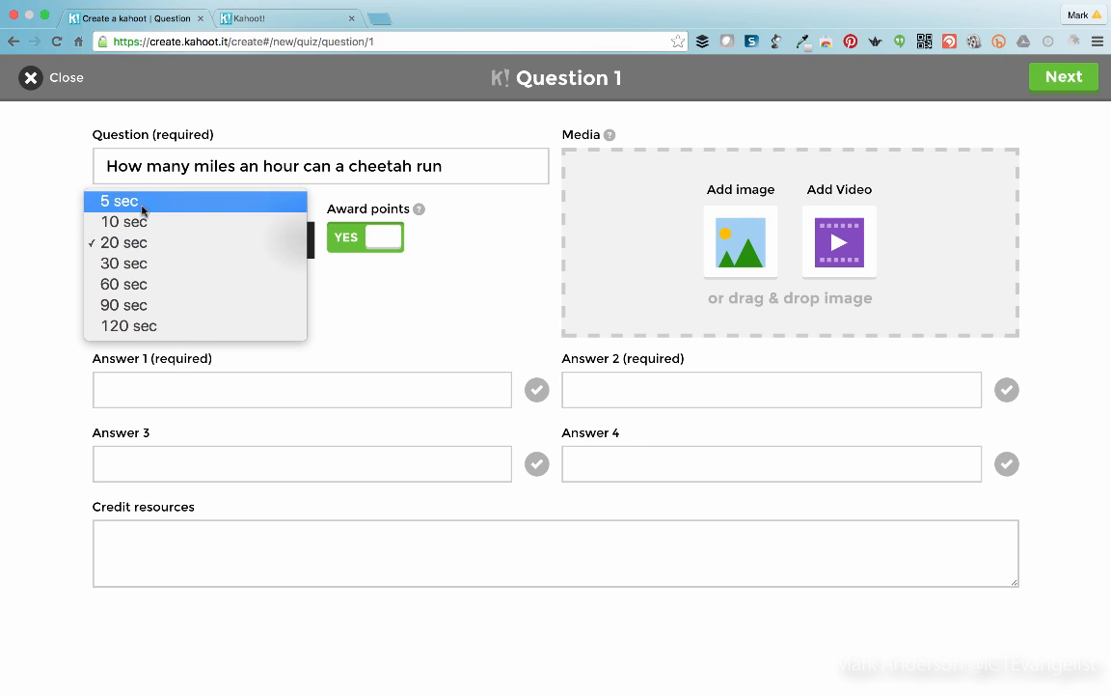
{"action": "left_click", "coordinate": [143, 245]}
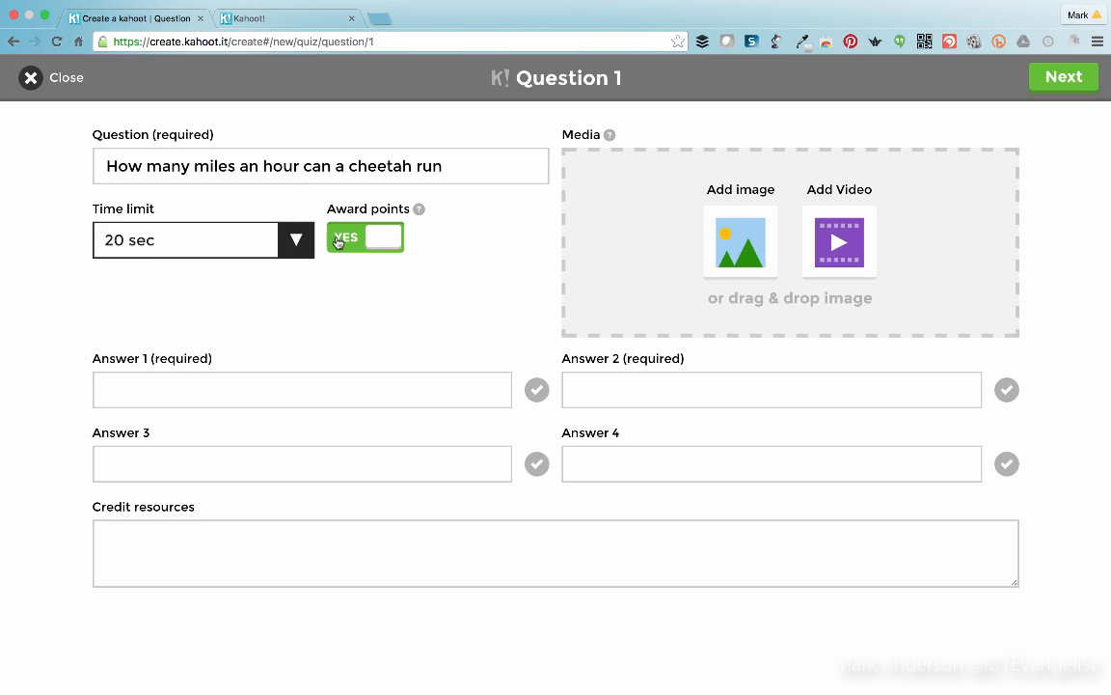
Step: Enter answers 10 mph, 30 mph, 45 mph and 70 mph, mark 70 mph correct, and return to Overview
{"action": "left_click", "coordinate": [302, 383]}
{"action": "type", "text": "10 m"}
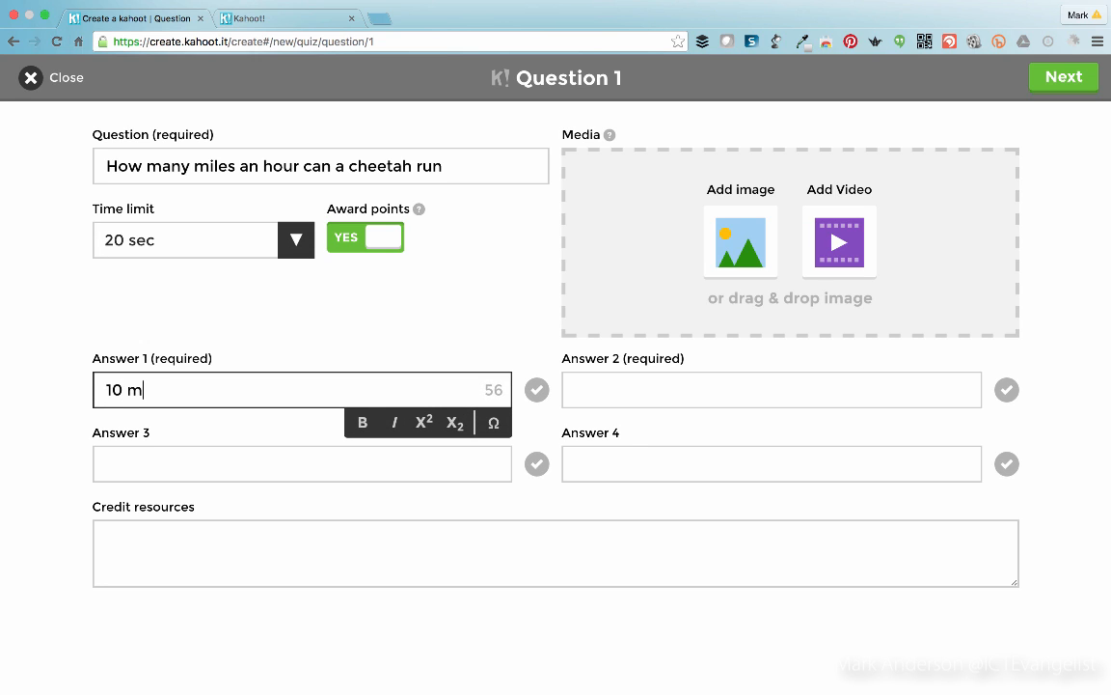
{"action": "type", "text": "ph"}
{"action": "key", "text": "Tab"}
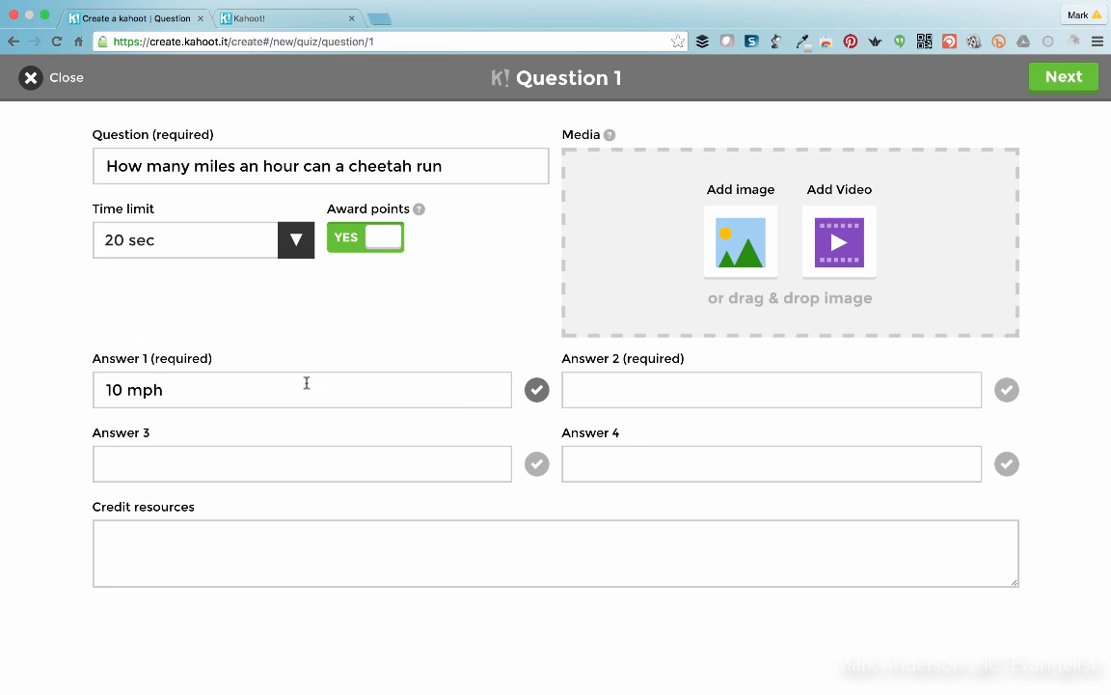
{"action": "left_click", "coordinate": [611, 389]}
{"action": "type", "text": "3"}
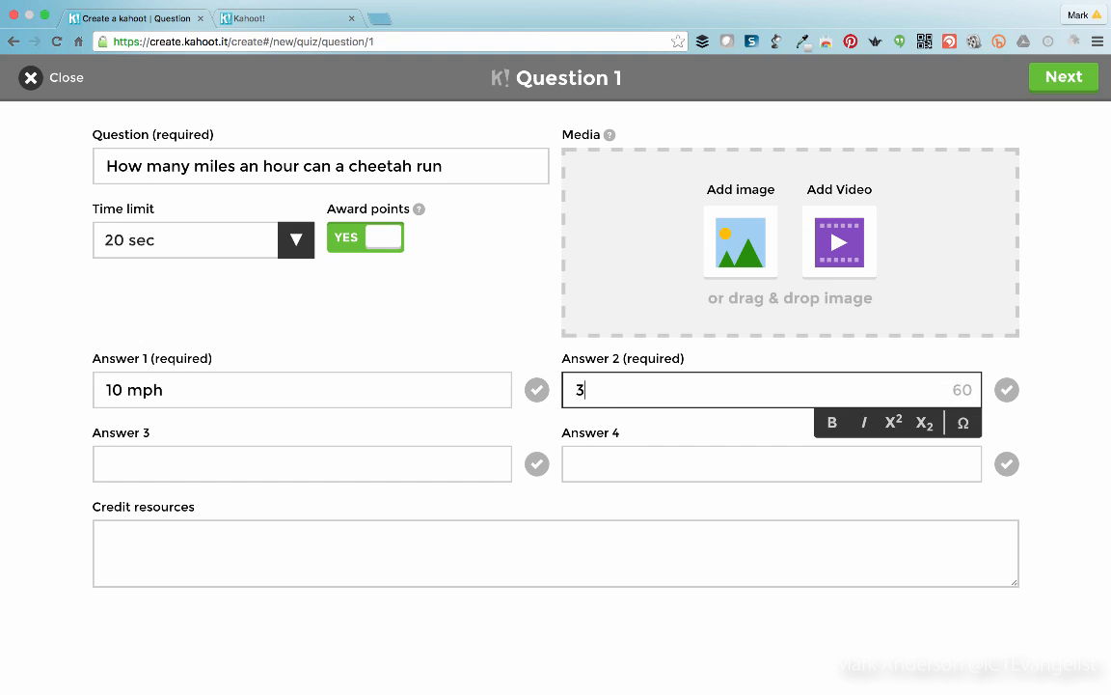
{"action": "type", "text": "0 mph"}
{"action": "left_click", "coordinate": [412, 451]}
{"action": "type", "text": "45 m"}
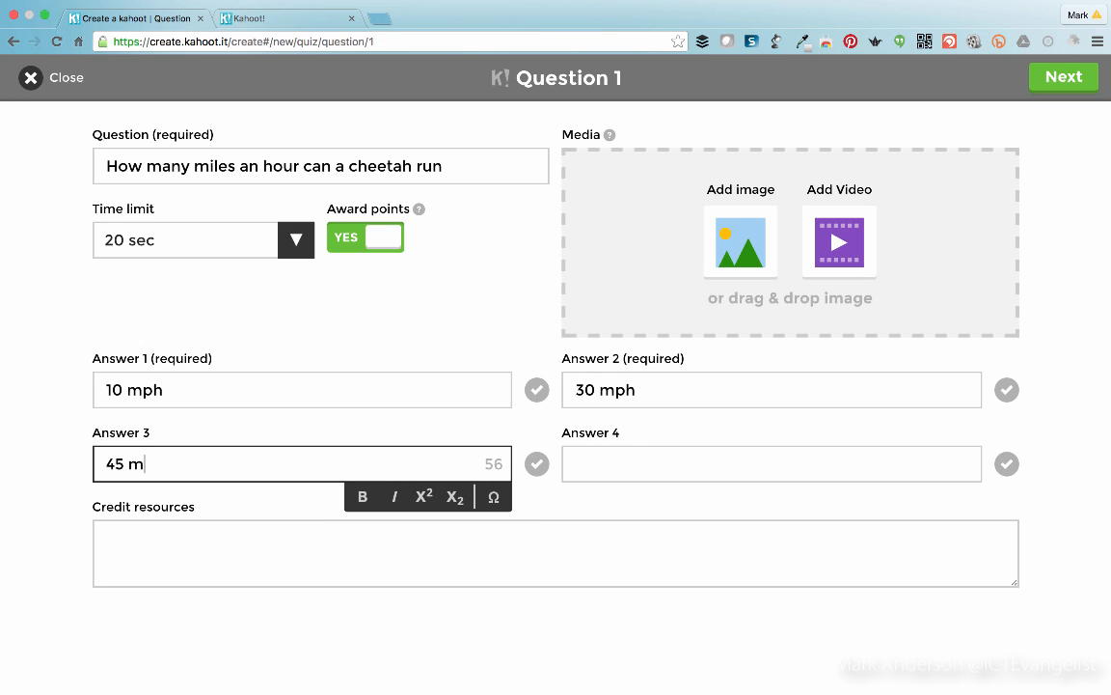
{"action": "type", "text": "ph"}
{"action": "left_click", "coordinate": [665, 465]}
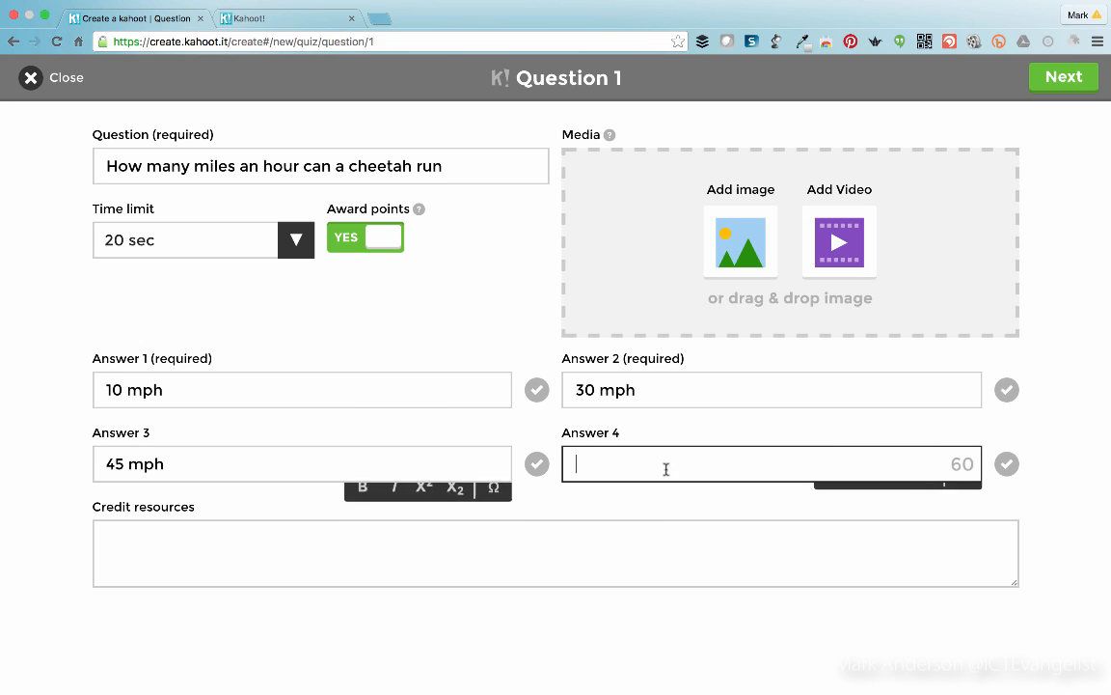
{"action": "type", "text": "70 mph"}
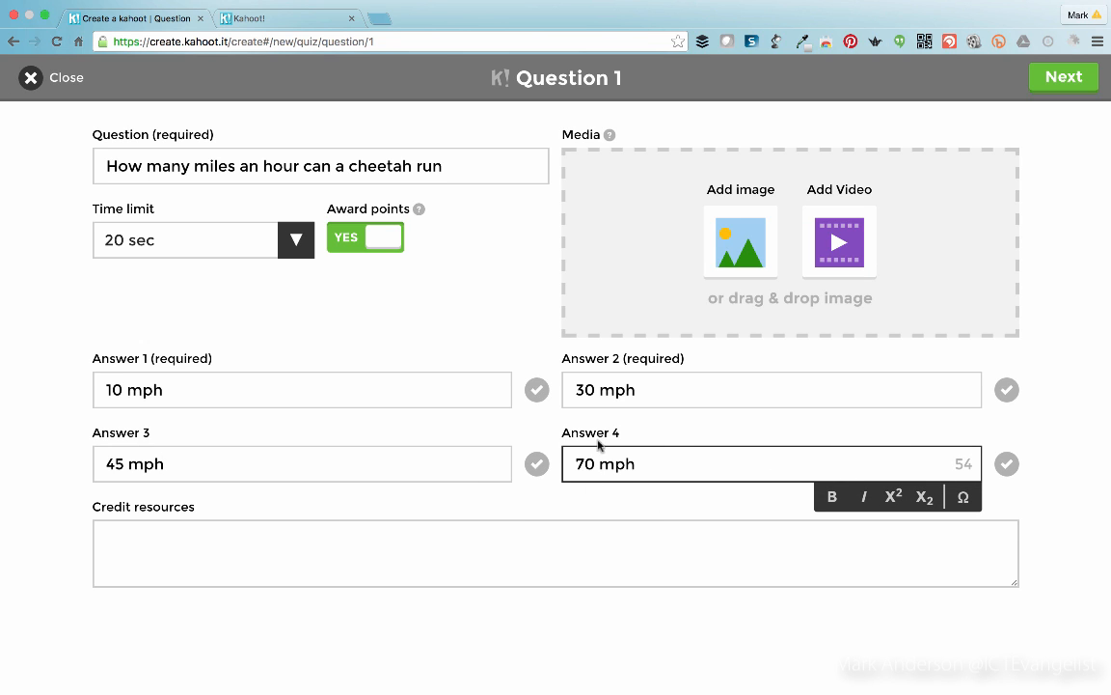
{"action": "left_click", "coordinate": [1007, 465]}
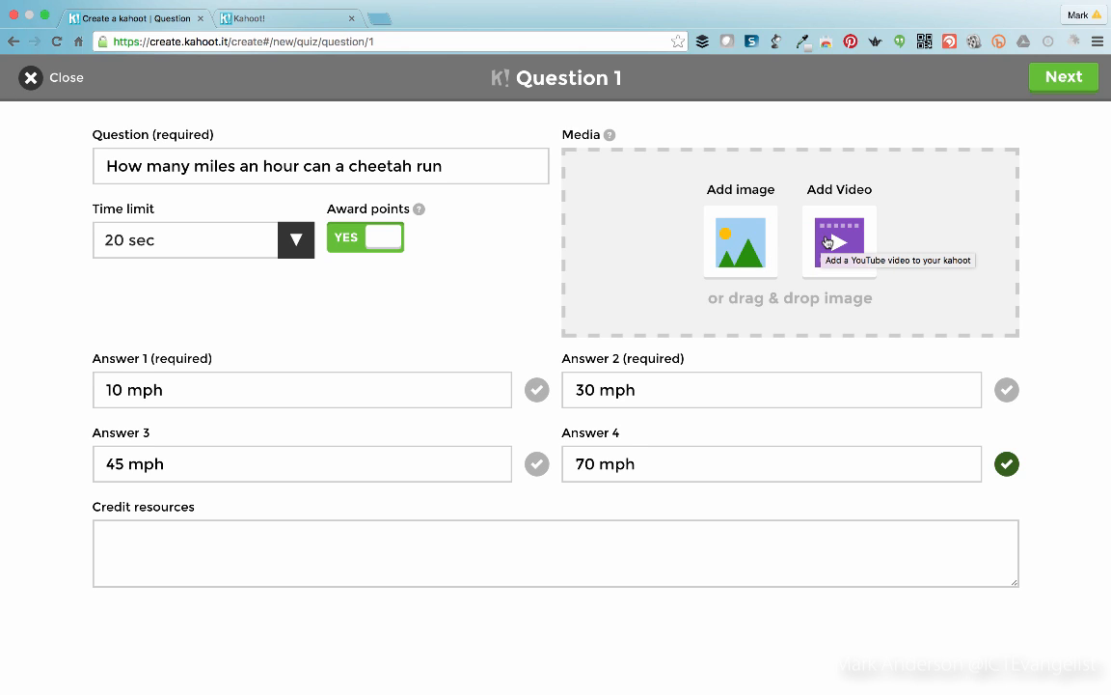
{"action": "left_click", "coordinate": [1048, 85]}
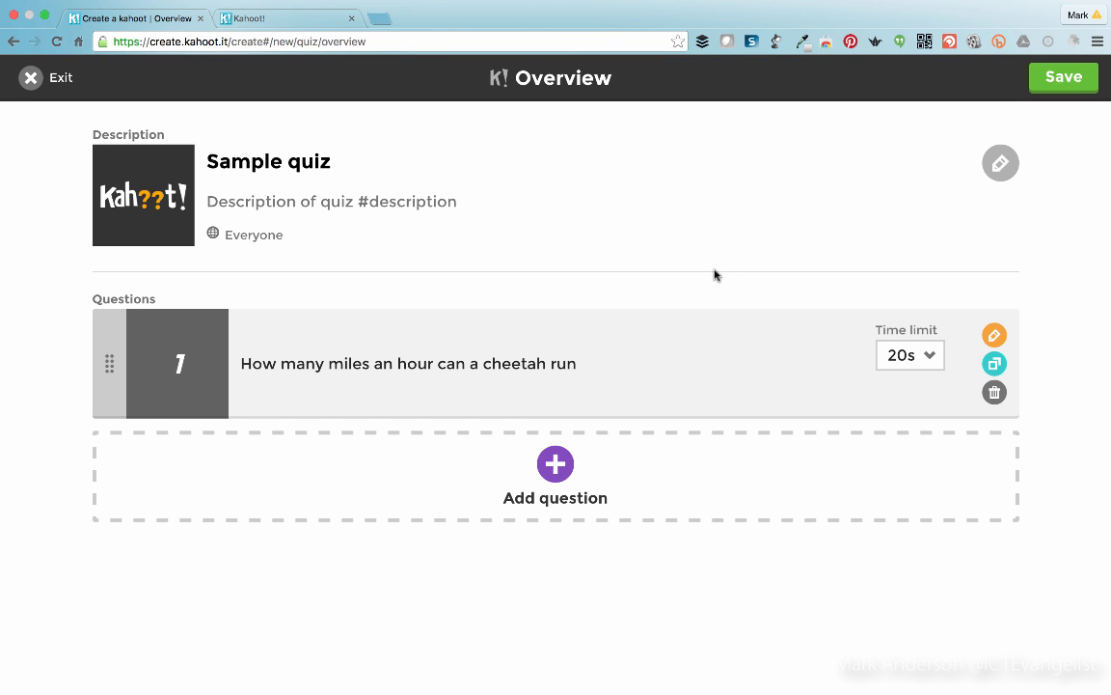
Step: Add Question 2 asking how many miles per hour the presenter can run
{"action": "left_click", "coordinate": [557, 466]}
{"action": "left_click", "coordinate": [231, 166]}
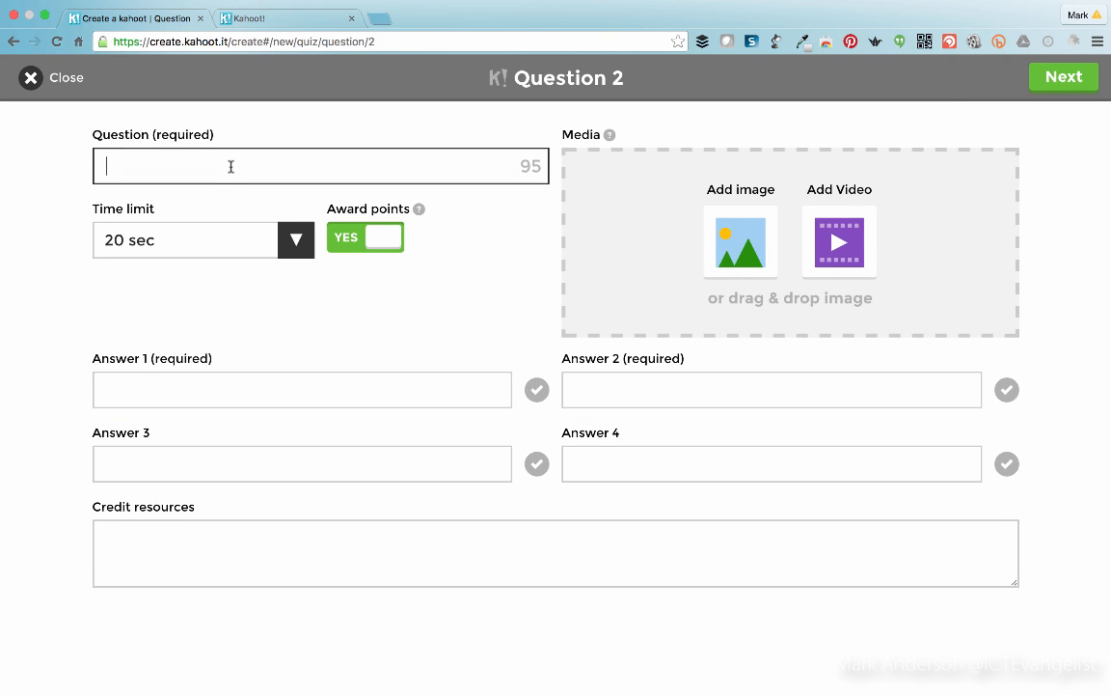
{"action": "type", "text": "How many miles"}
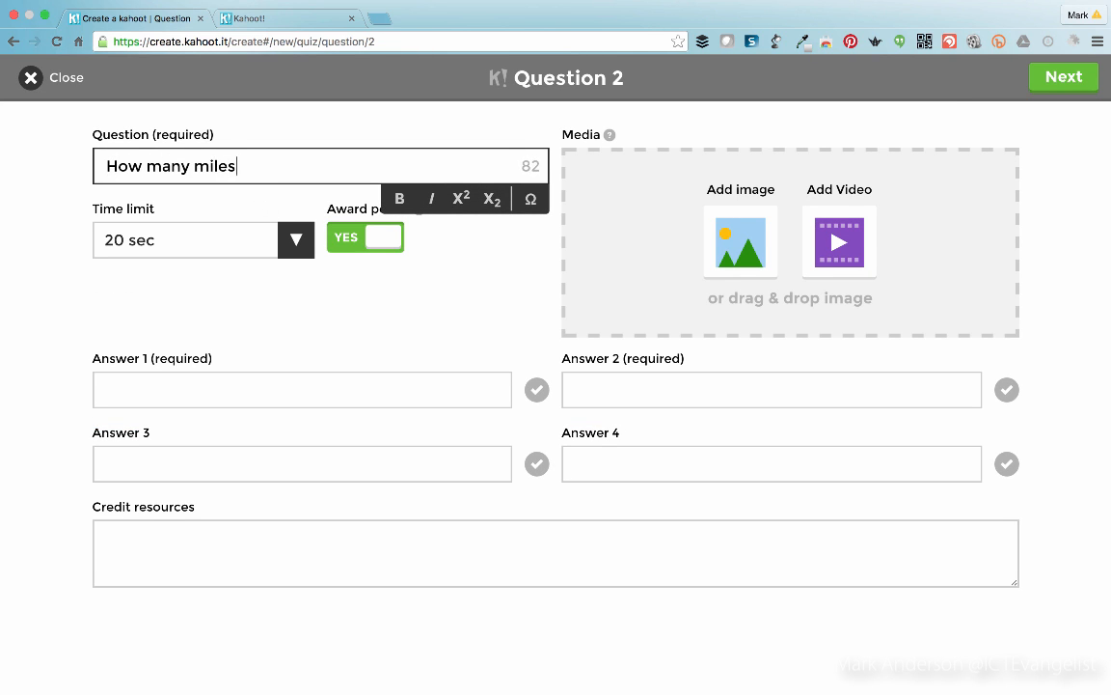
{"action": "type", "text": " per hour can "}
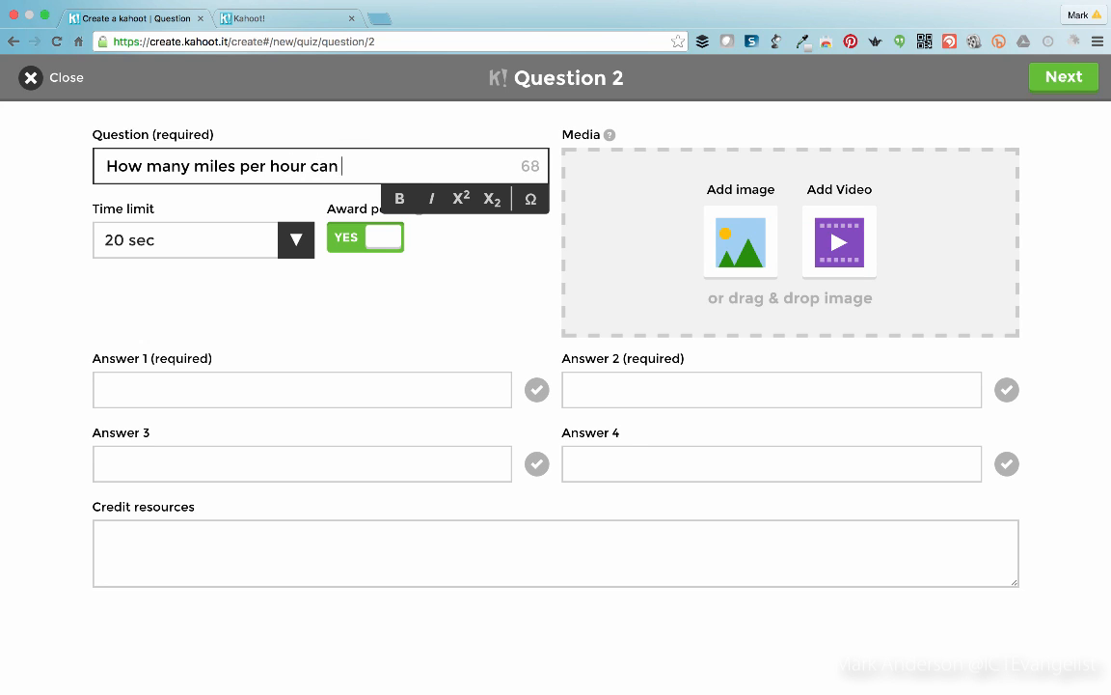
{"action": "type", "text": "Mark Anderson run?"}
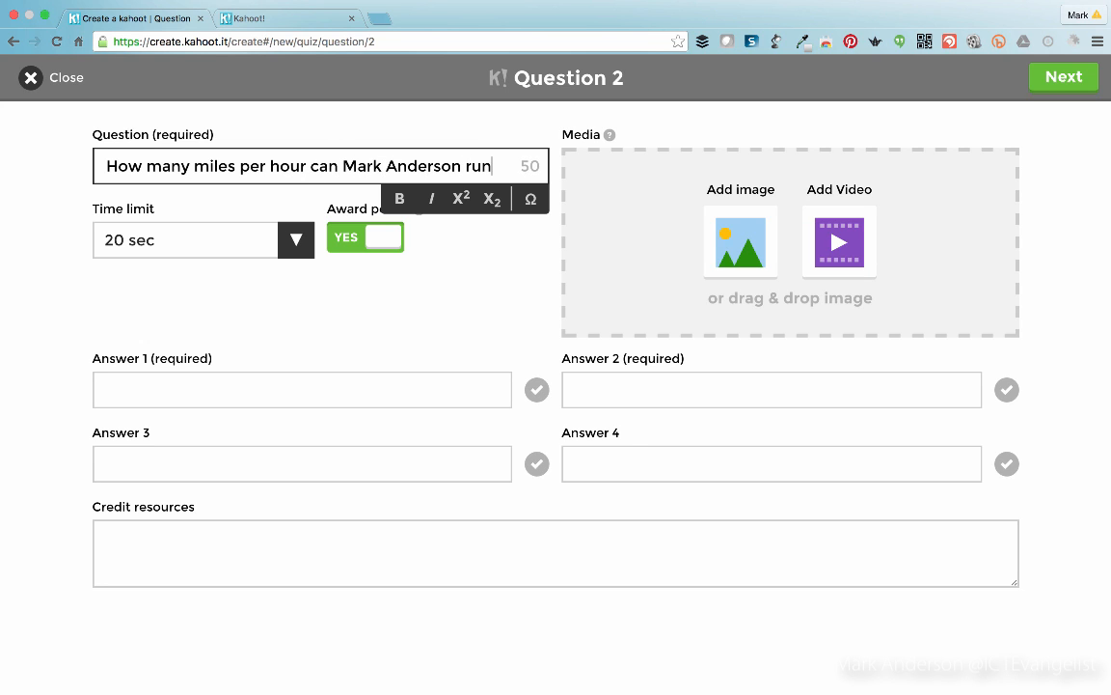
Step: Enter answers 10 mph, 20 mph, 30 mph and 'What do you mean, run?', marking the last correct
{"action": "left_click", "coordinate": [179, 390]}
{"action": "type", "text": "10 mph"}
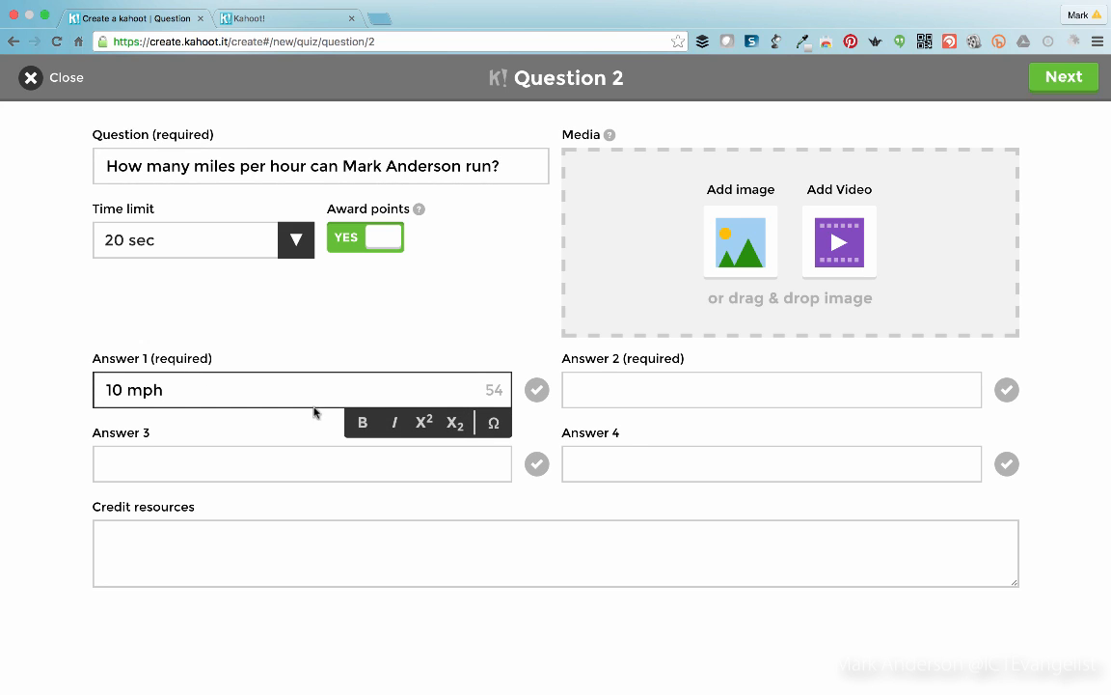
{"action": "left_click", "coordinate": [605, 389]}
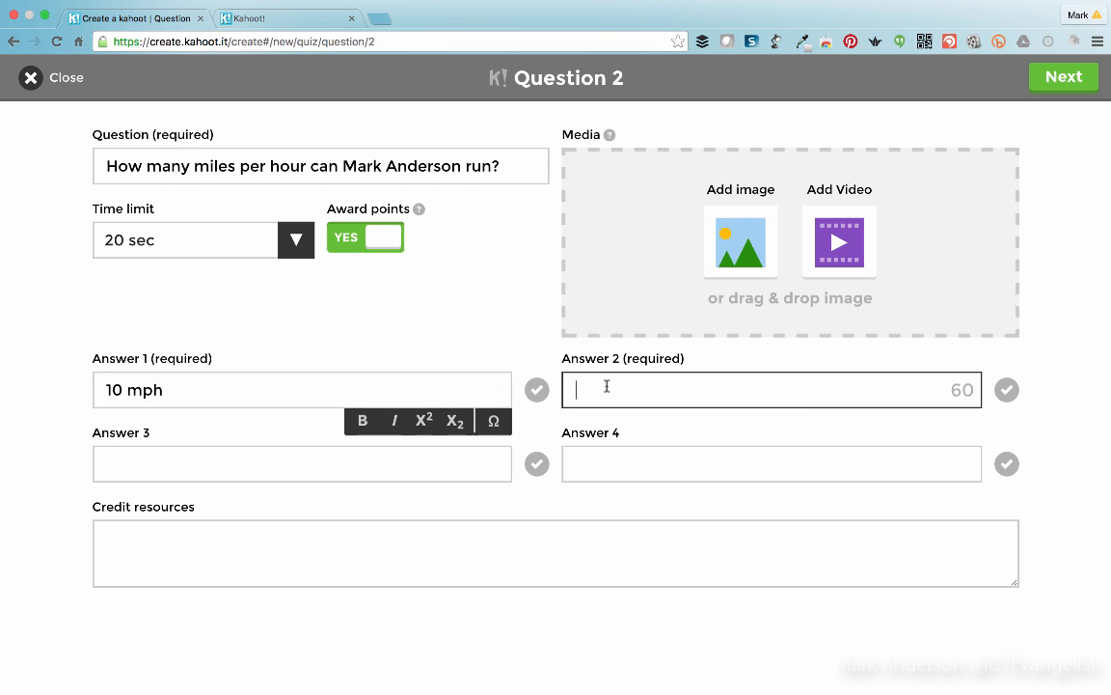
{"action": "type", "text": "20 mph"}
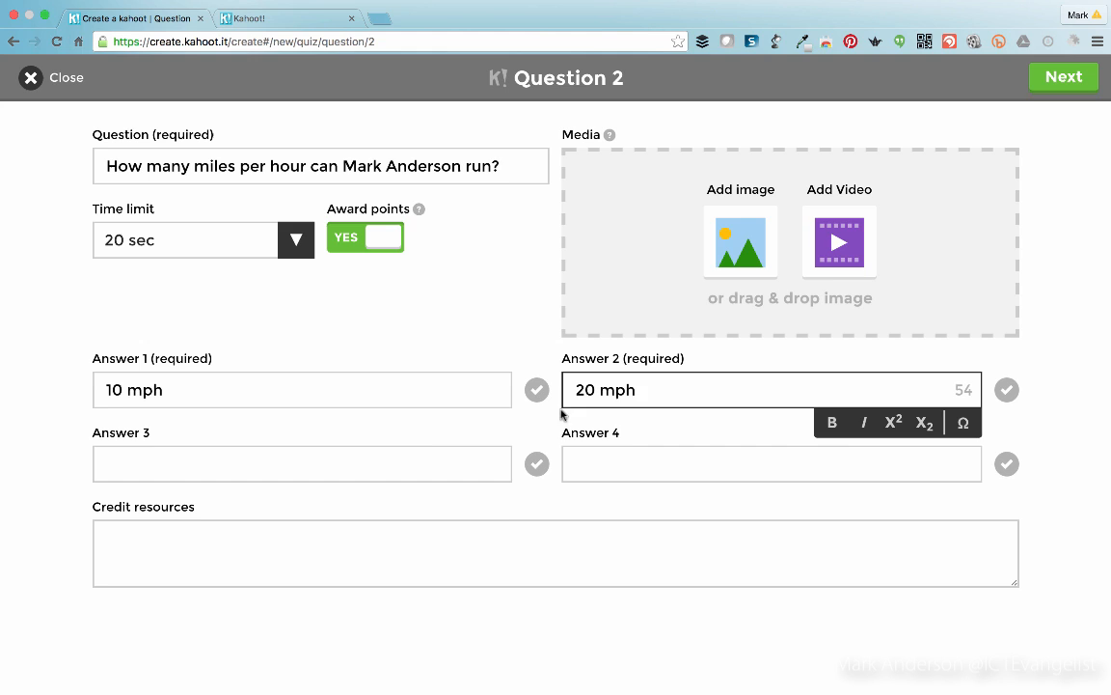
{"action": "left_click", "coordinate": [434, 462]}
{"action": "type", "text": "30 mph"}
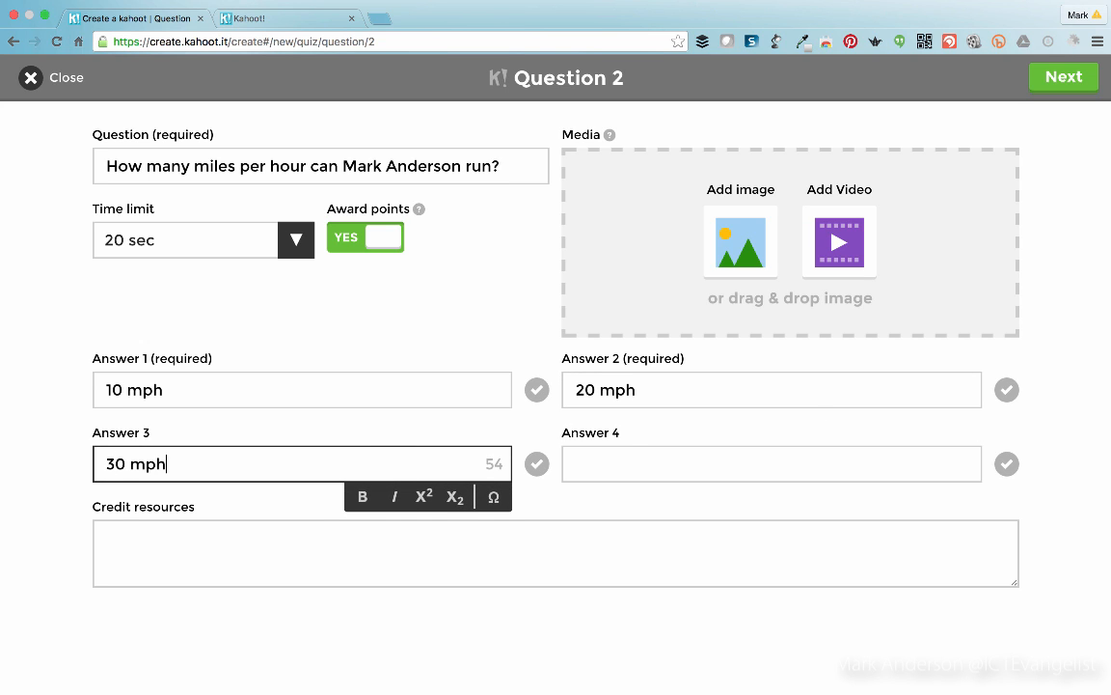
{"action": "left_click", "coordinate": [660, 472]}
{"action": "type", "text": "Wha"}
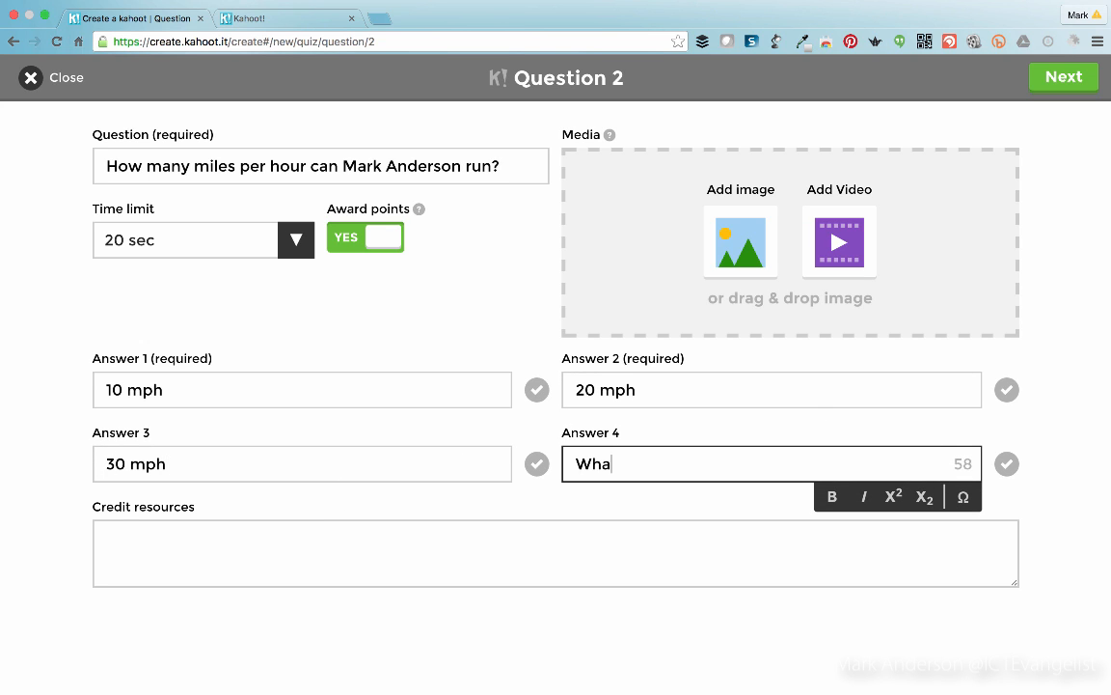
{"action": "type", "text": "t do you mean, run"}
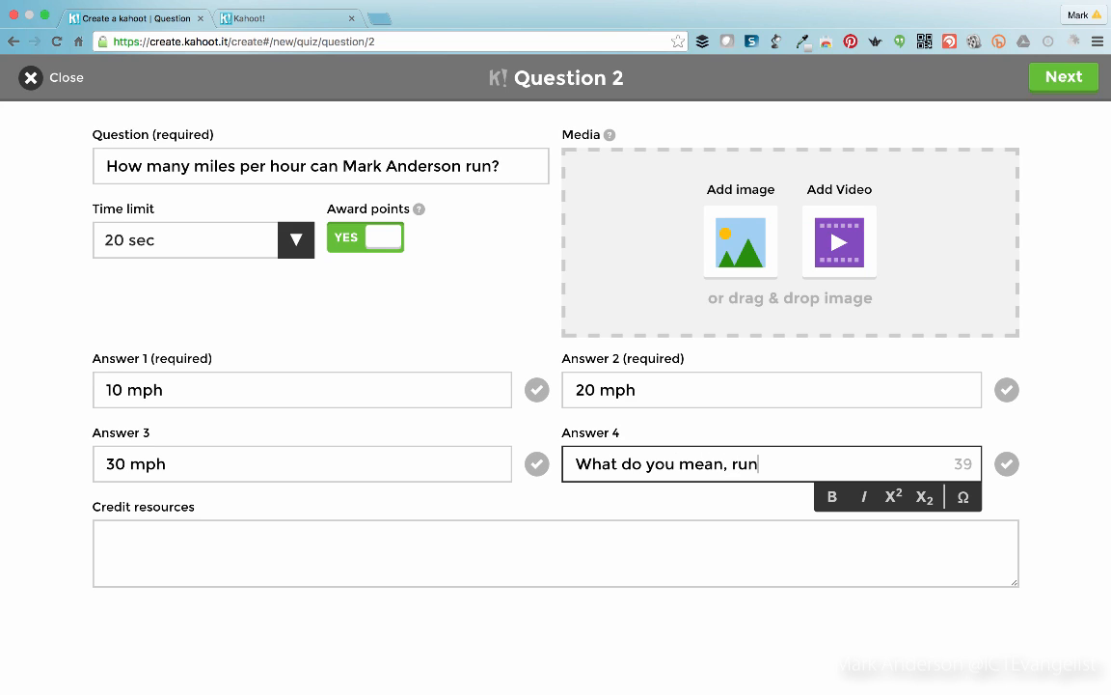
{"action": "type", "text": "?"}
{"action": "left_click", "coordinate": [1006, 464]}
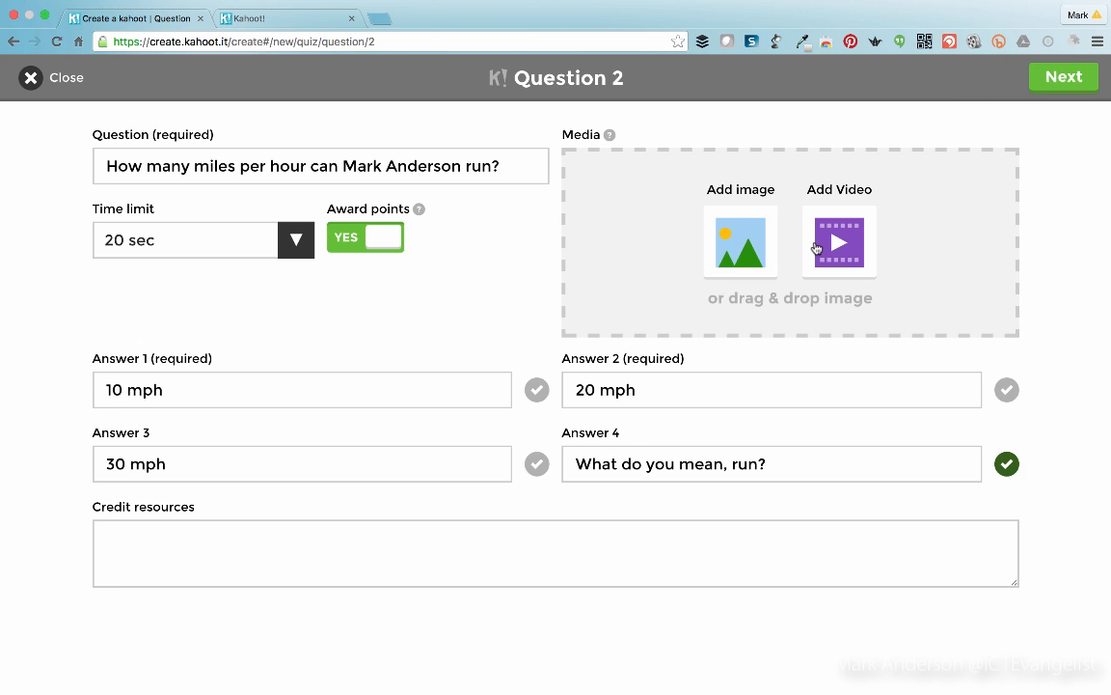
{"action": "left_click", "coordinate": [1050, 83]}
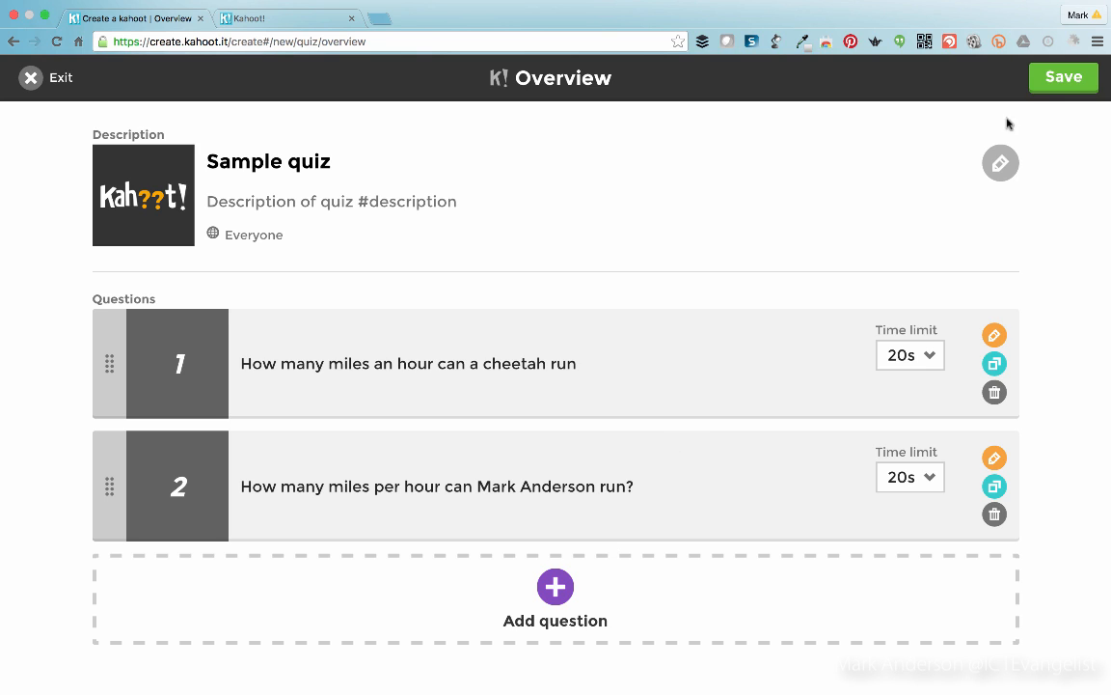
Step: Save and publish the two-question Sample quiz, then choose Play it
{"action": "left_click", "coordinate": [1064, 79]}
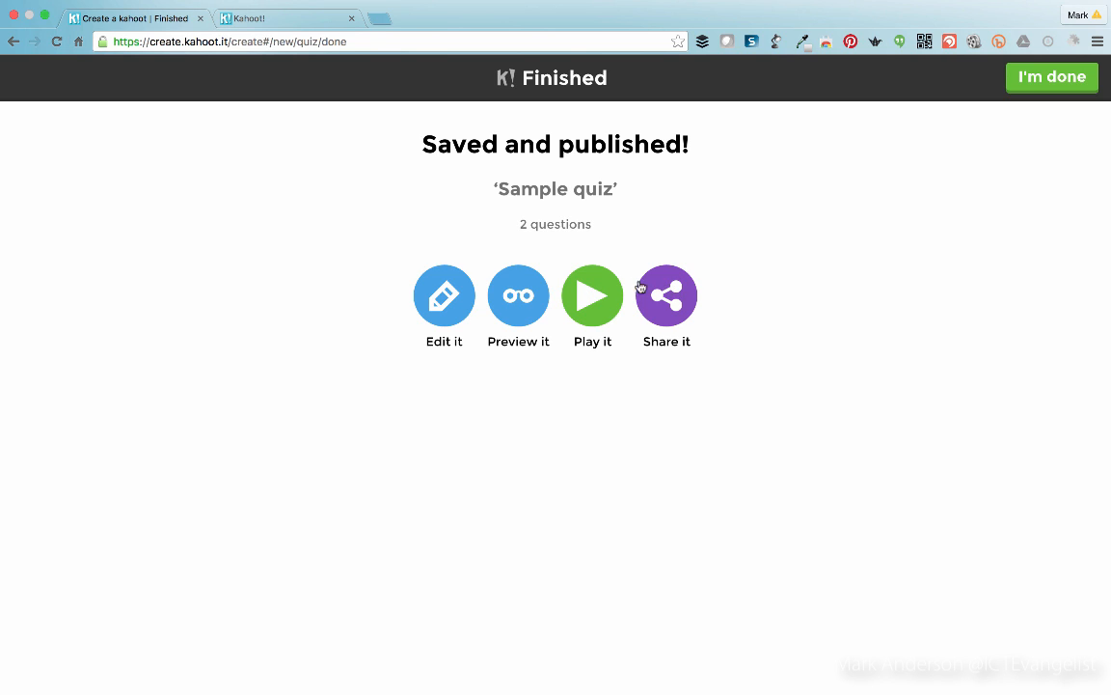
{"action": "left_click", "coordinate": [596, 303]}
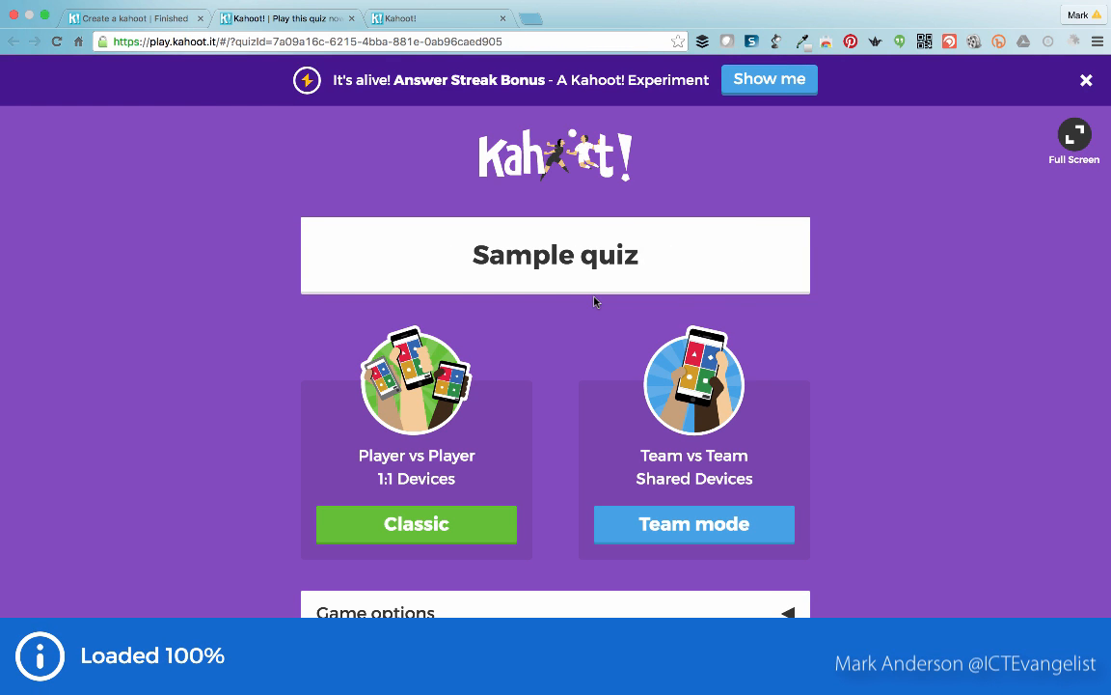
Step: Review the game options without changes, then launch Sample quiz in Classic player-vs-player mode
{"action": "scroll", "coordinate": [596, 303], "scroll_direction": "down", "scroll_amount": 3}
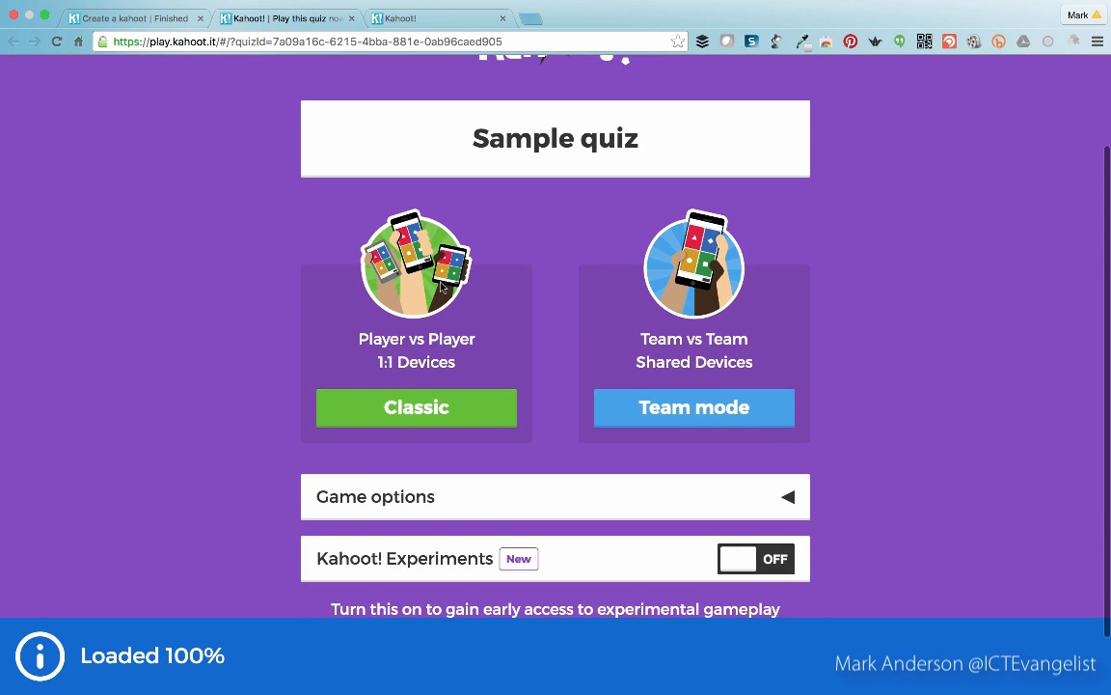
{"action": "left_click", "coordinate": [790, 497]}
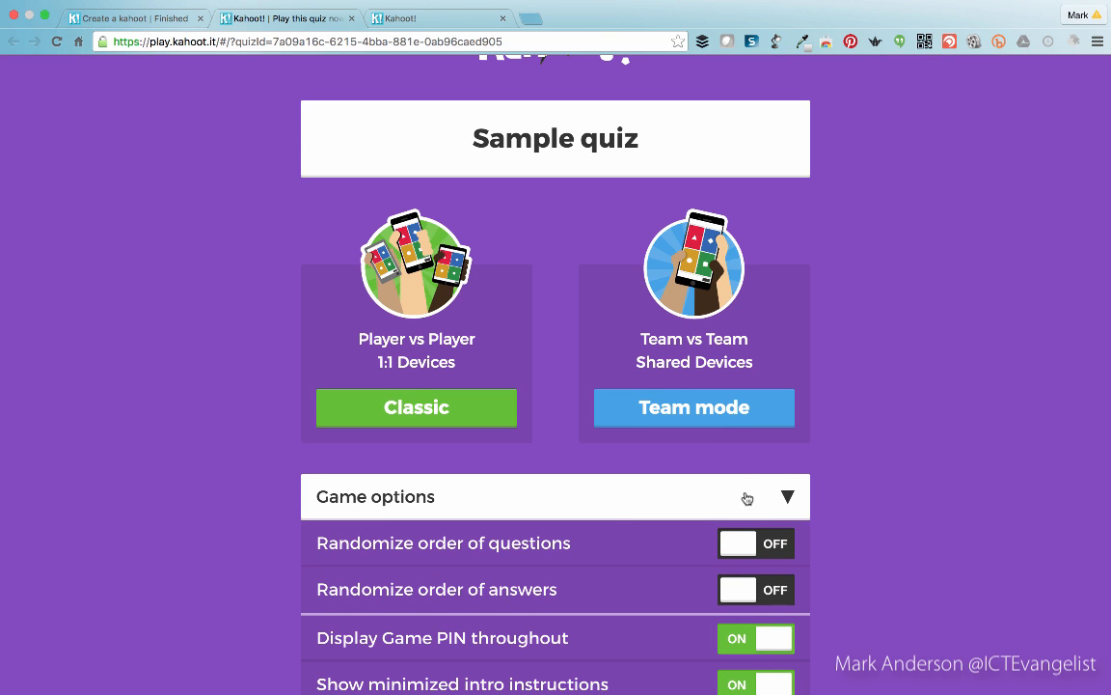
{"action": "scroll", "coordinate": [592, 529], "scroll_direction": "down", "scroll_amount": 3}
{"action": "scroll", "coordinate": [593, 529], "scroll_direction": "down", "scroll_amount": 4}
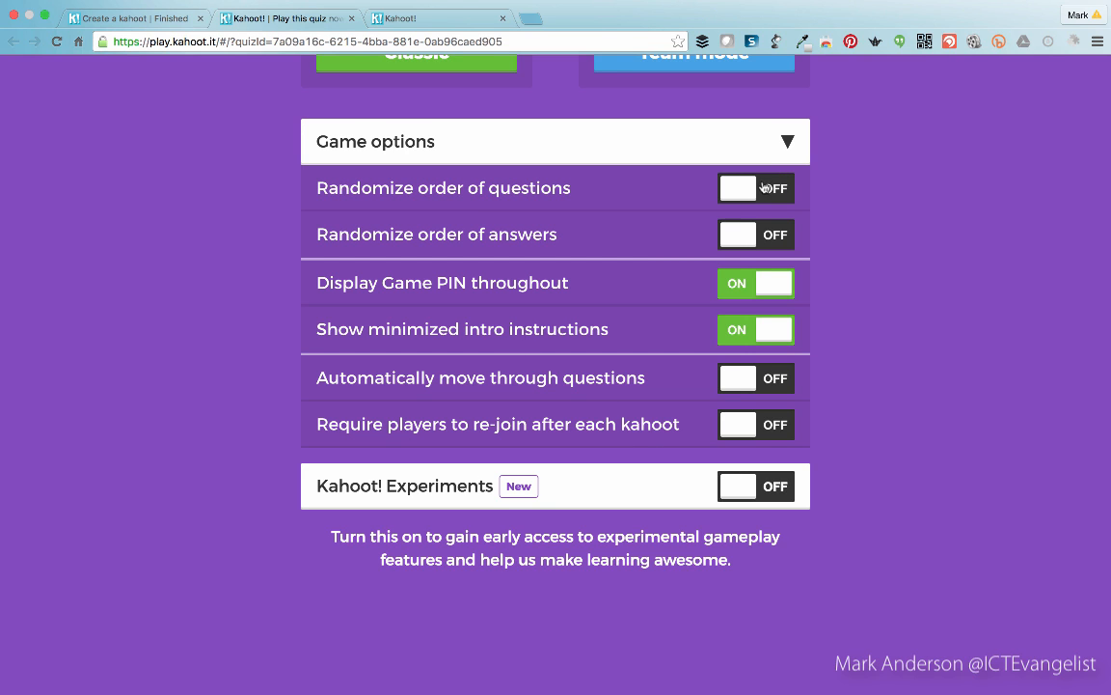
{"action": "left_click", "coordinate": [786, 145]}
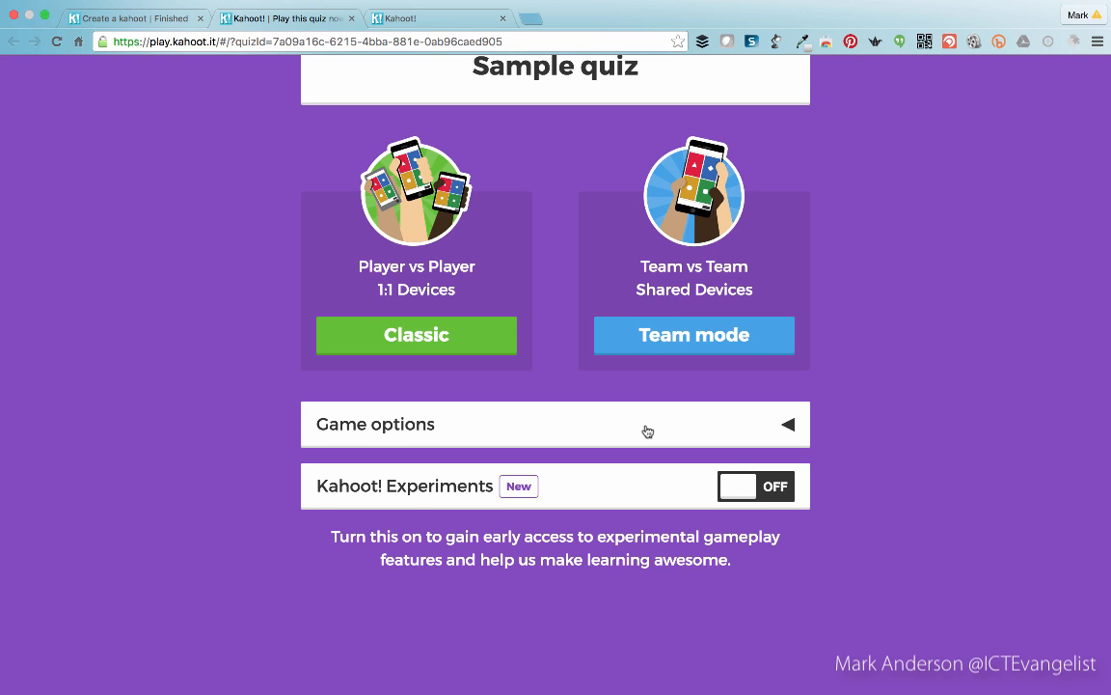
{"action": "scroll", "coordinate": [653, 469], "scroll_direction": "up", "scroll_amount": 2}
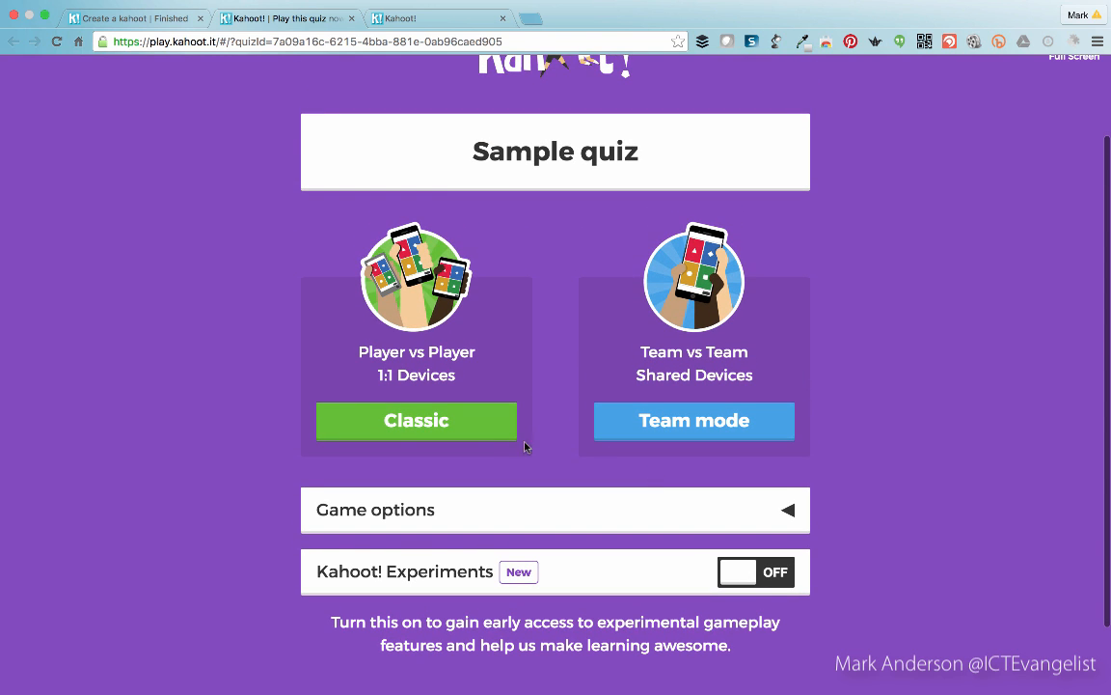
{"action": "left_click", "coordinate": [425, 408]}
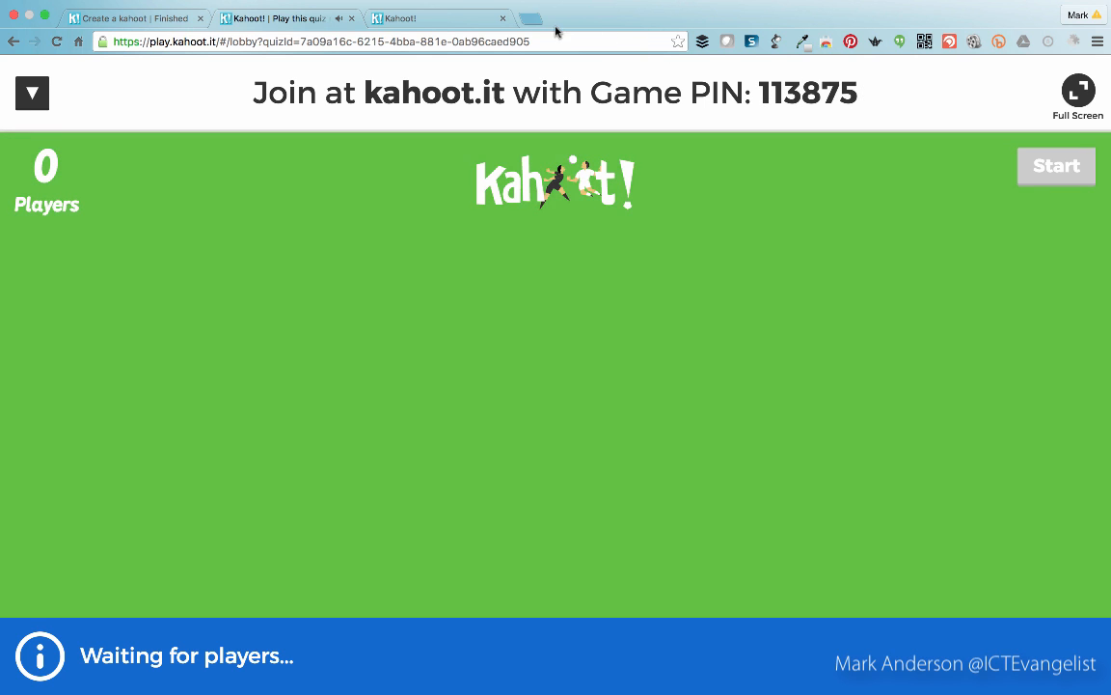
Step: Enter the game's PIN on the kahoot.it join page in the second tab
{"action": "left_click", "coordinate": [458, 20]}
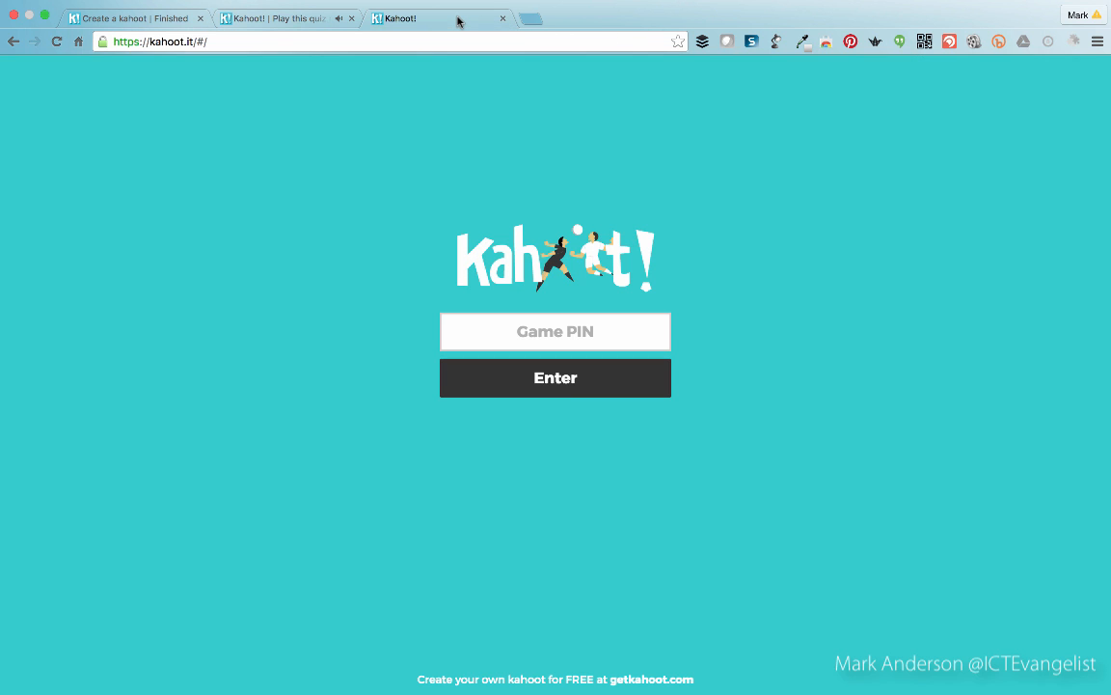
{"action": "left_click", "coordinate": [539, 330]}
{"action": "type", "text": "11387"}
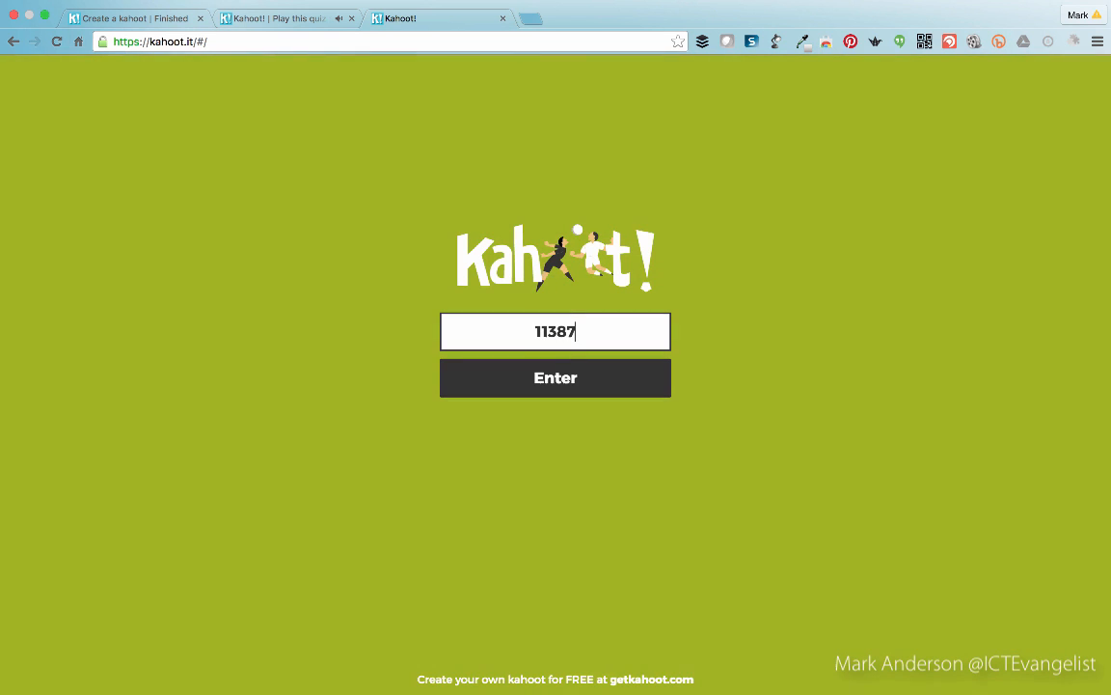
{"action": "type", "text": "5"}
{"action": "left_click", "coordinate": [583, 380]}
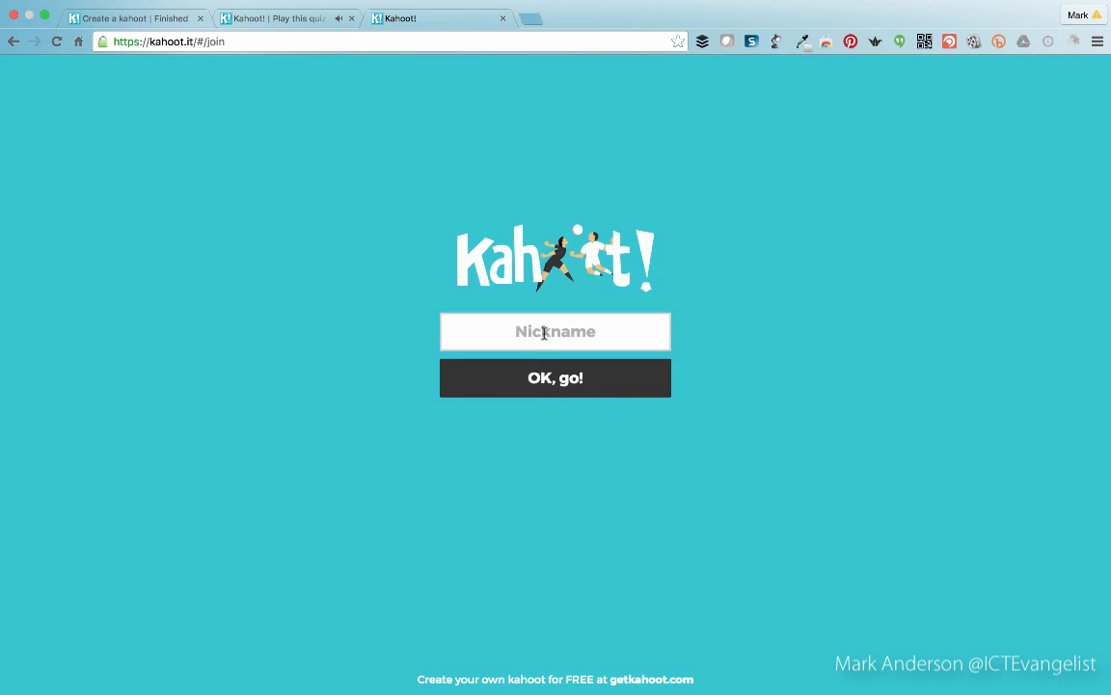
Step: Join with a player nickname so the host lobby lists one player
{"action": "left_click", "coordinate": [544, 332]}
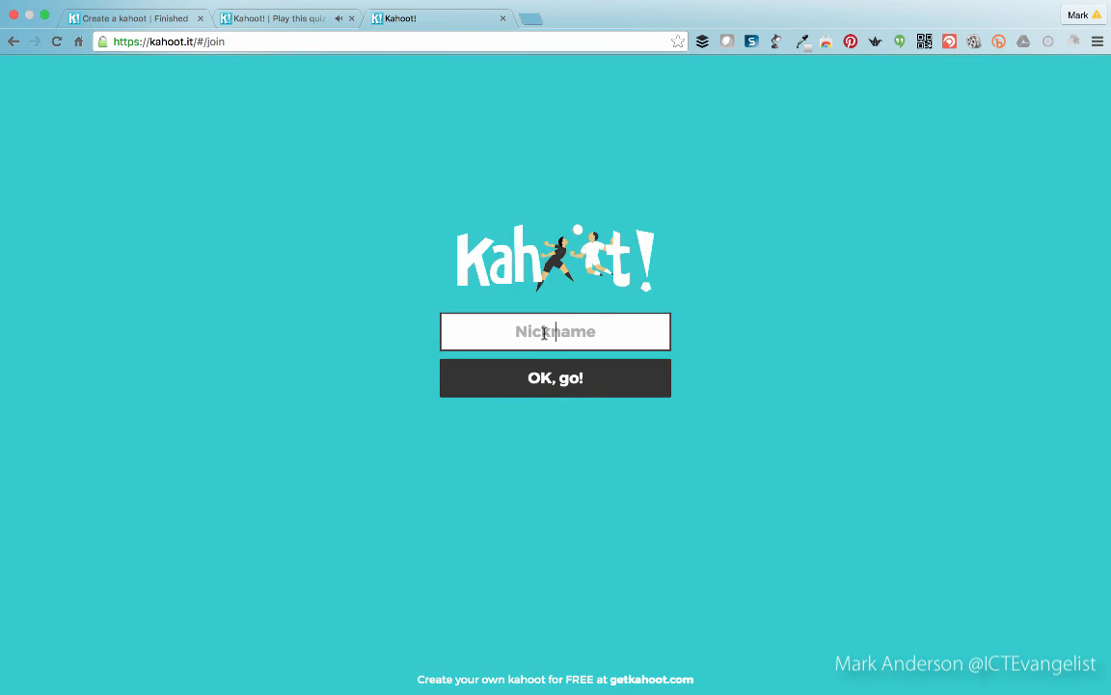
{"action": "type", "text": "Mark"}
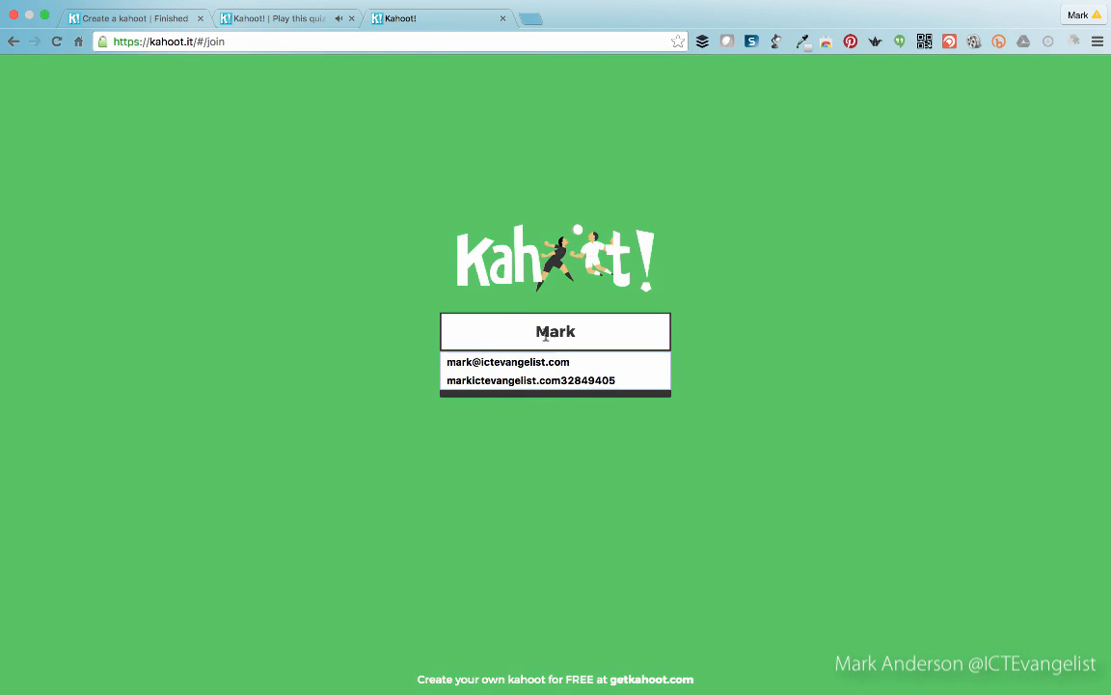
{"action": "left_click", "coordinate": [600, 435]}
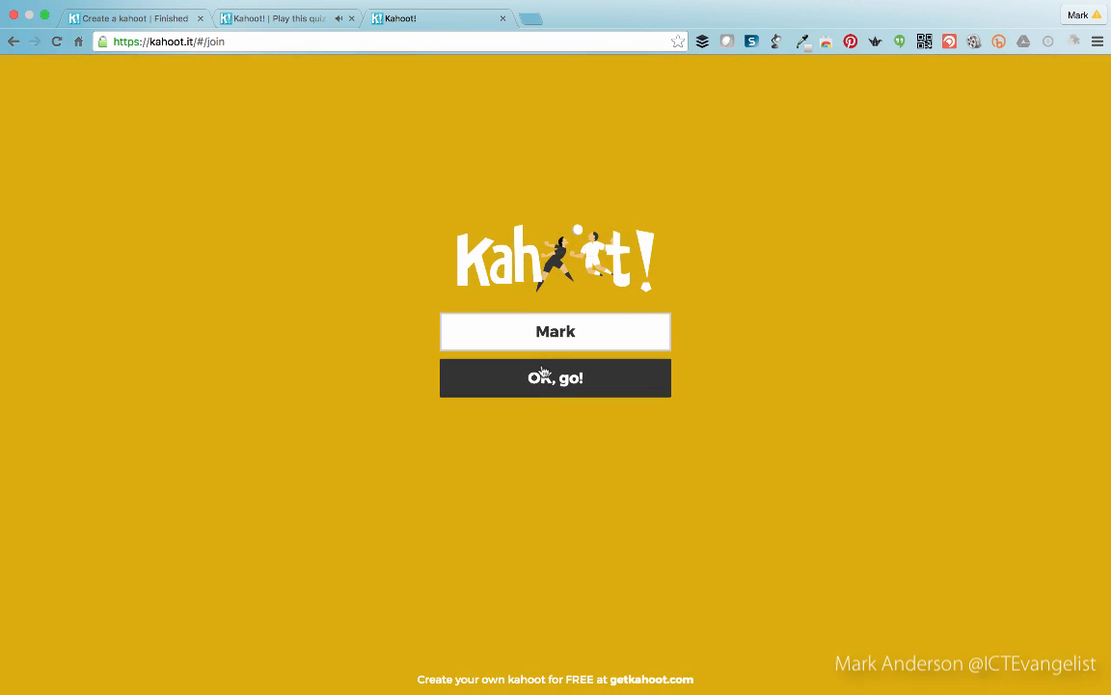
{"action": "left_click", "coordinate": [544, 374]}
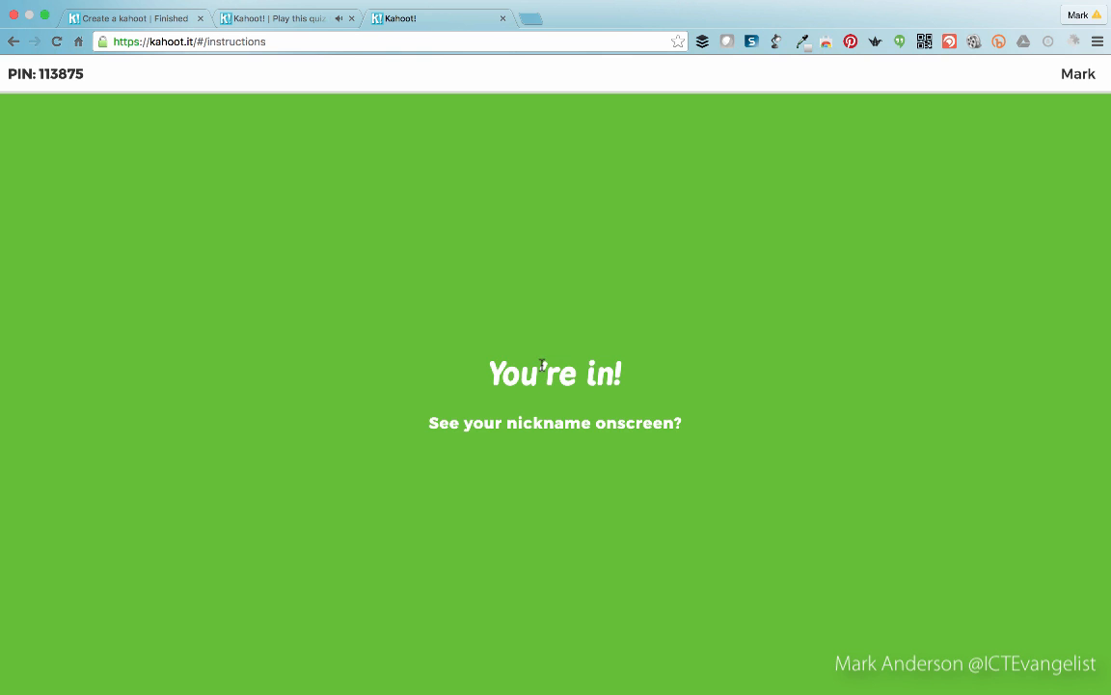
{"action": "left_click", "coordinate": [256, 19]}
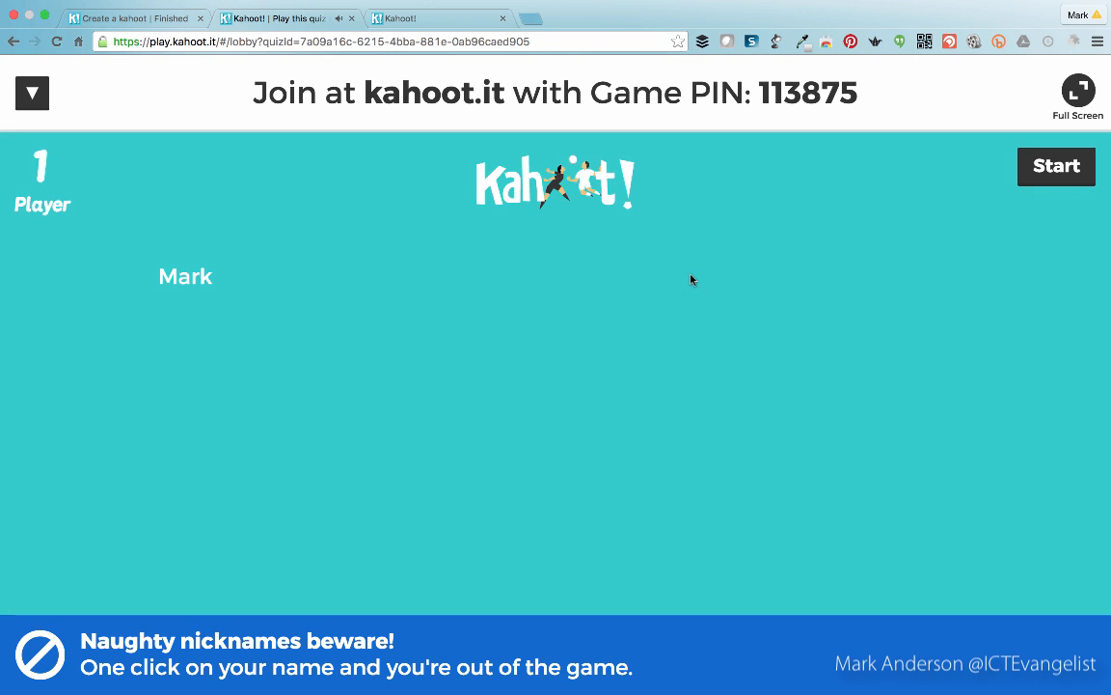
Step: Start the game and bring up question 1 on the player and host screens
{"action": "left_click", "coordinate": [1043, 175]}
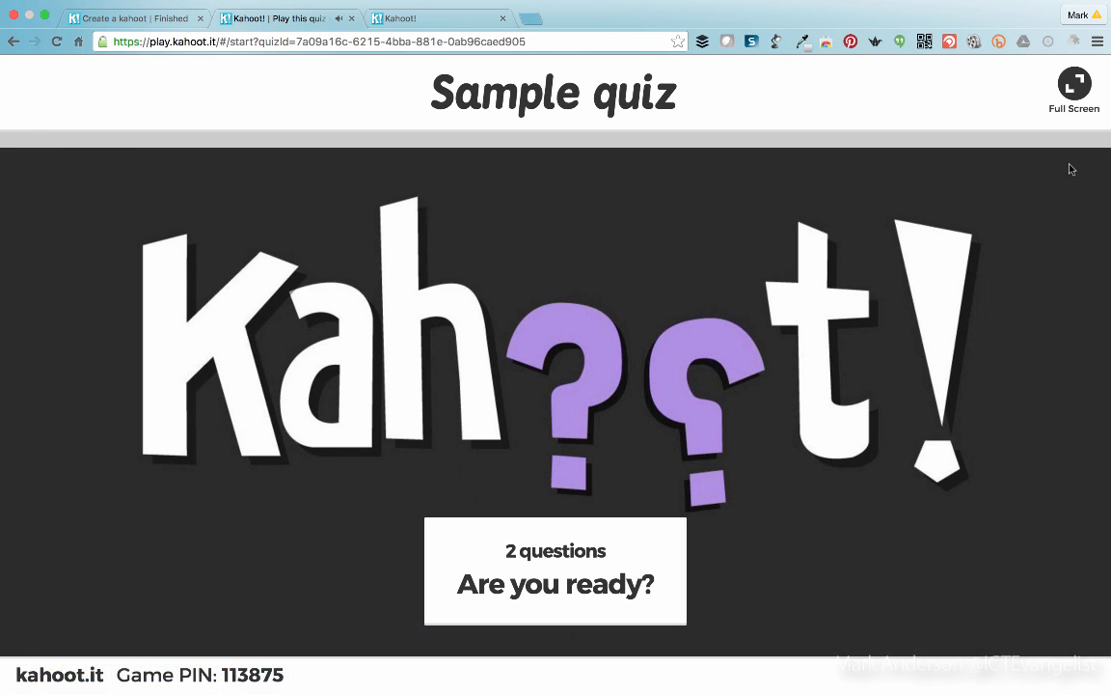
{"action": "left_click", "coordinate": [420, 19]}
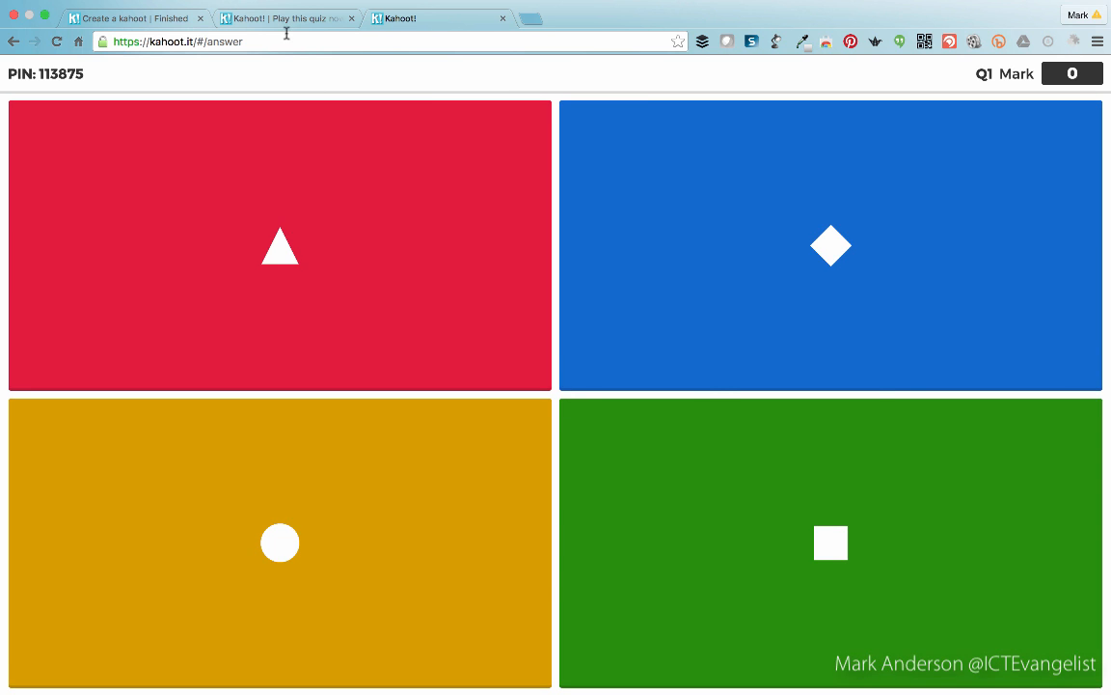
{"action": "left_click", "coordinate": [285, 20]}
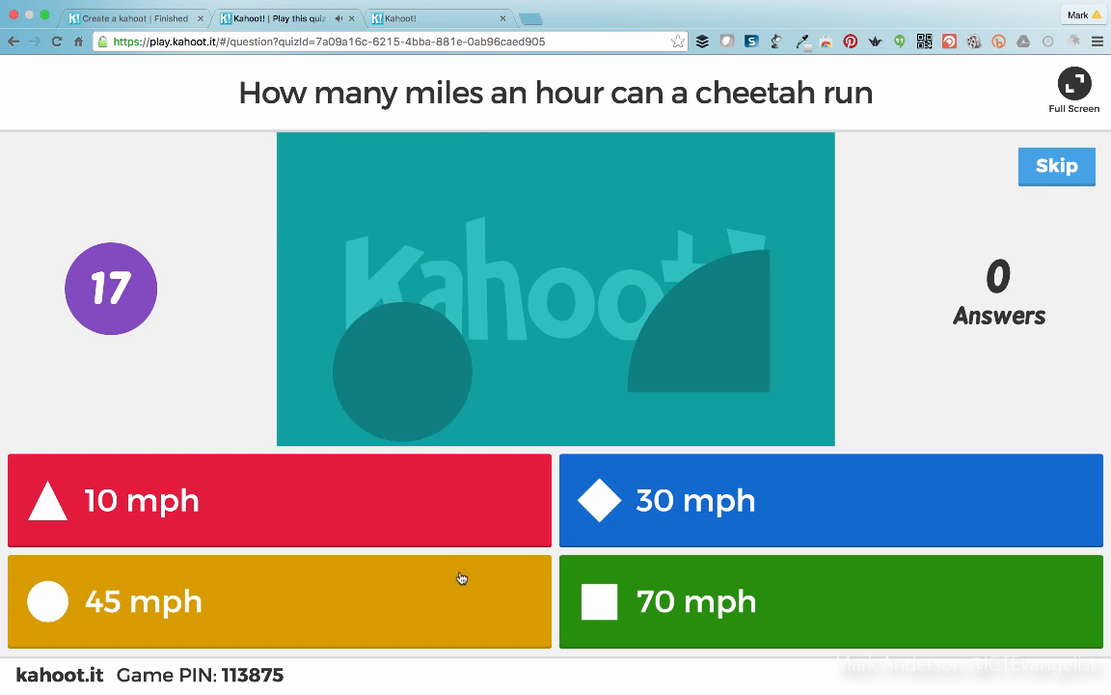
Step: Answer the cheetah question with 70 mph for 810 points, then advance to question 2
{"action": "left_click", "coordinate": [407, 20]}
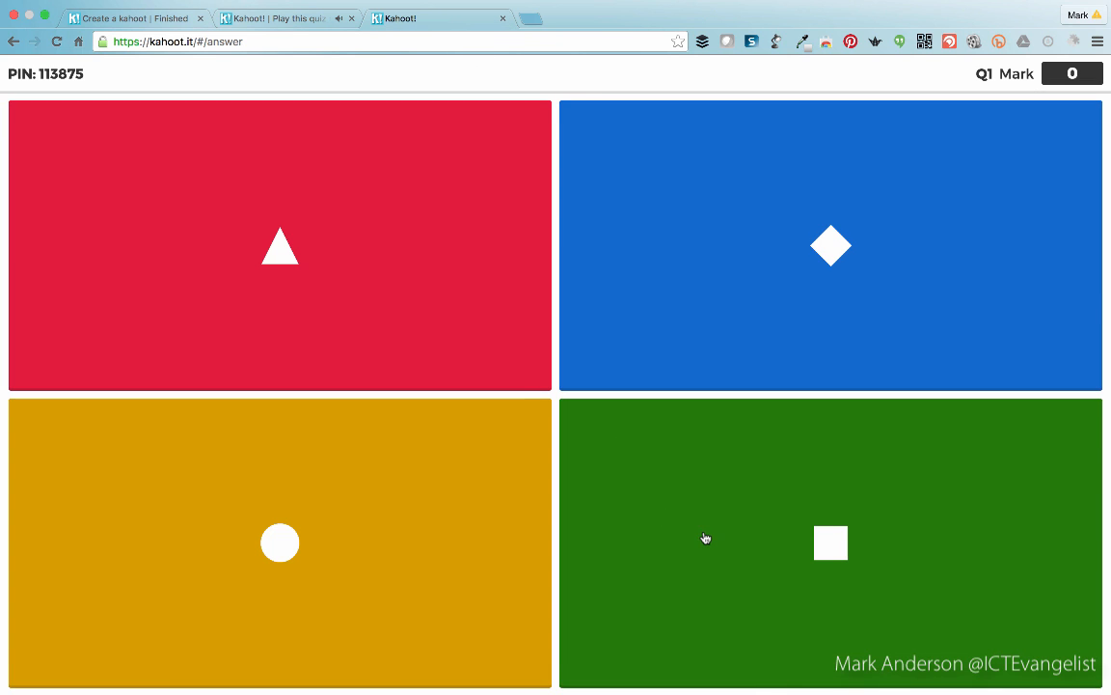
{"action": "left_click", "coordinate": [704, 537]}
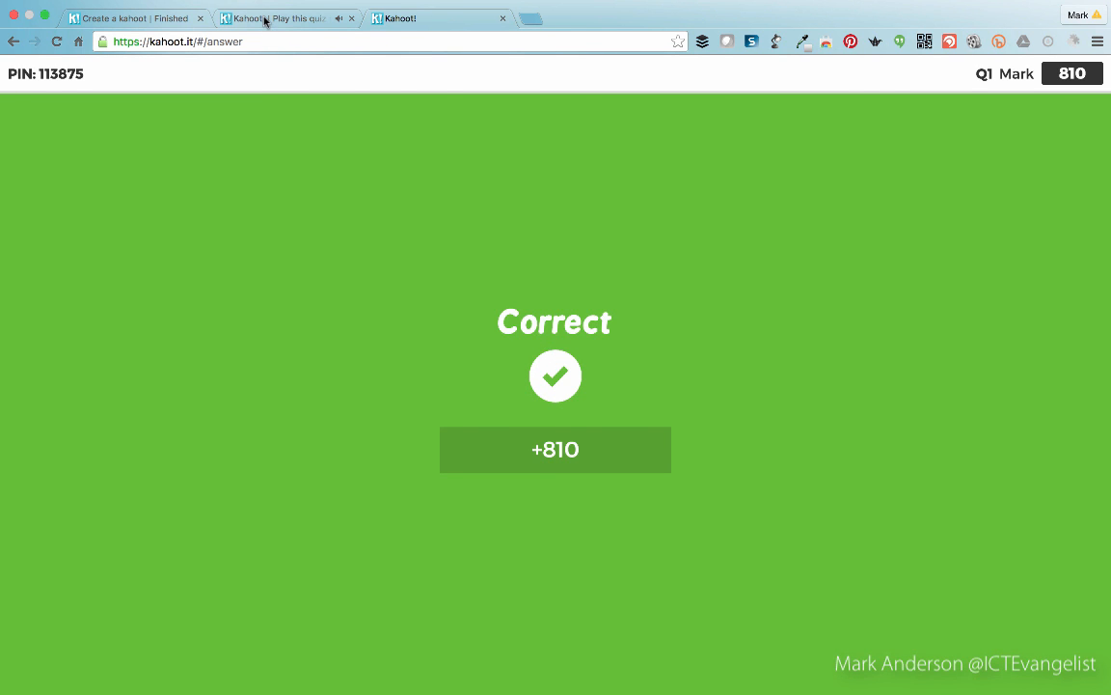
{"action": "left_click", "coordinate": [266, 19]}
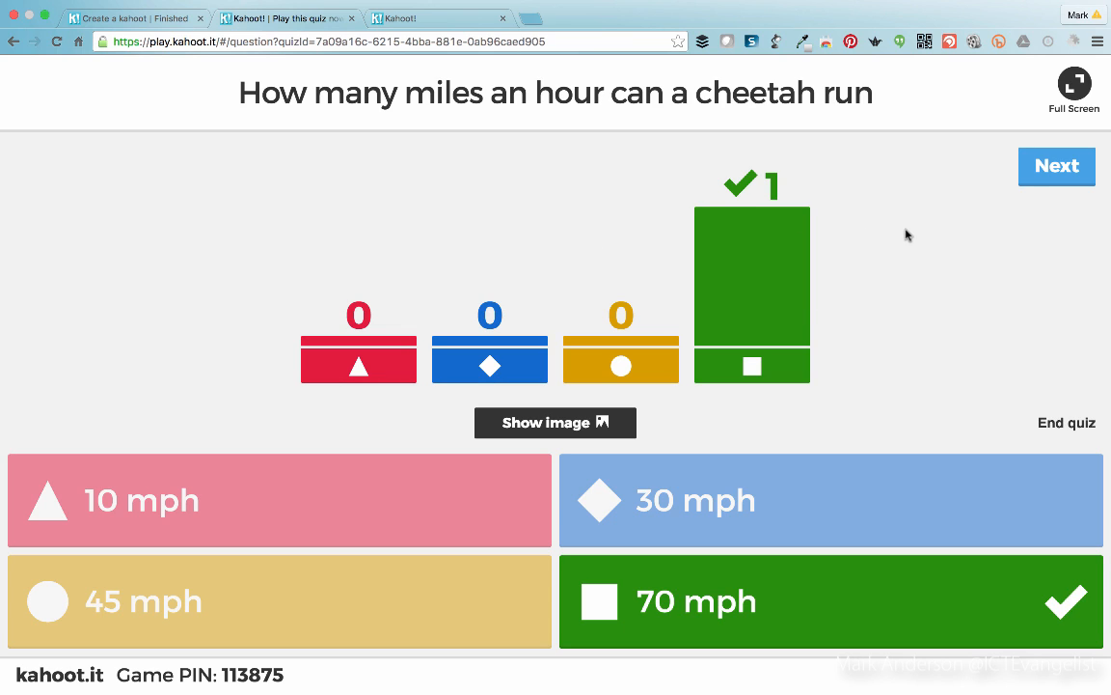
{"action": "left_click", "coordinate": [1048, 180]}
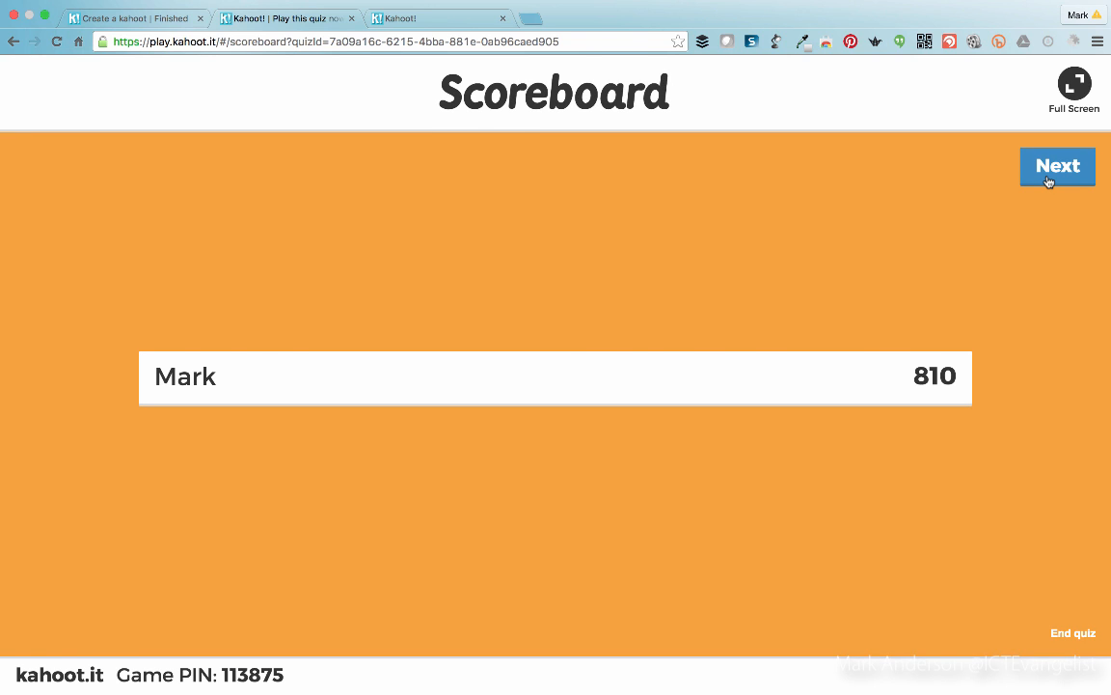
{"action": "left_click", "coordinate": [1047, 180]}
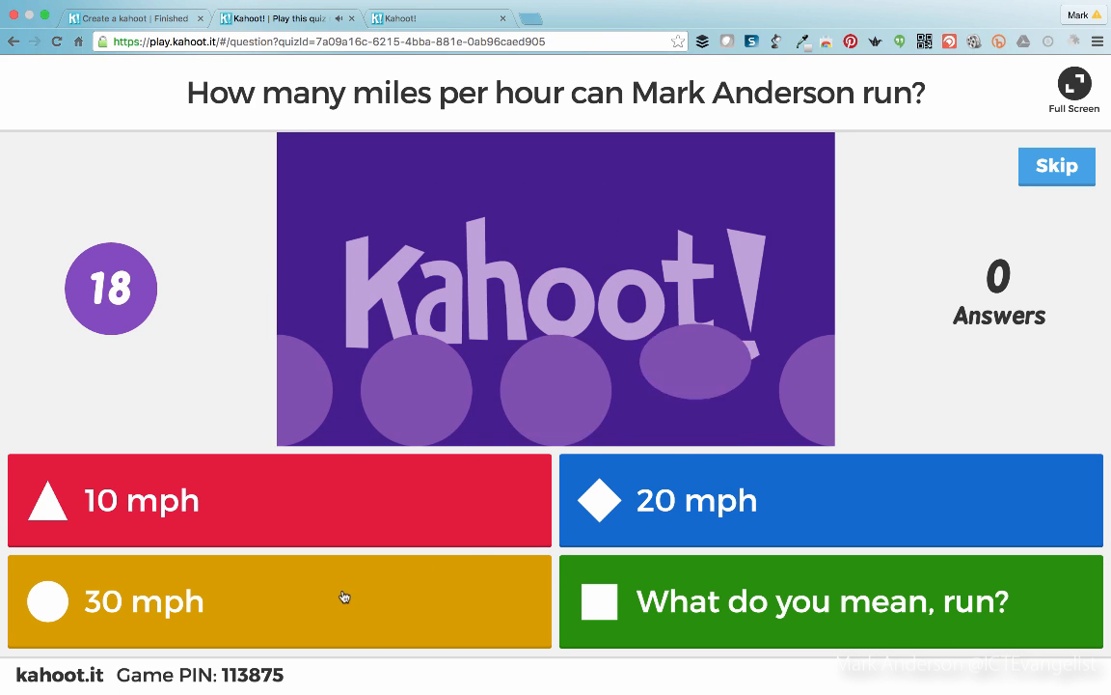
Step: Answer question 2 with the yellow 30 mph tile, show the scoreboard, and end the game
{"action": "left_click", "coordinate": [377, 19]}
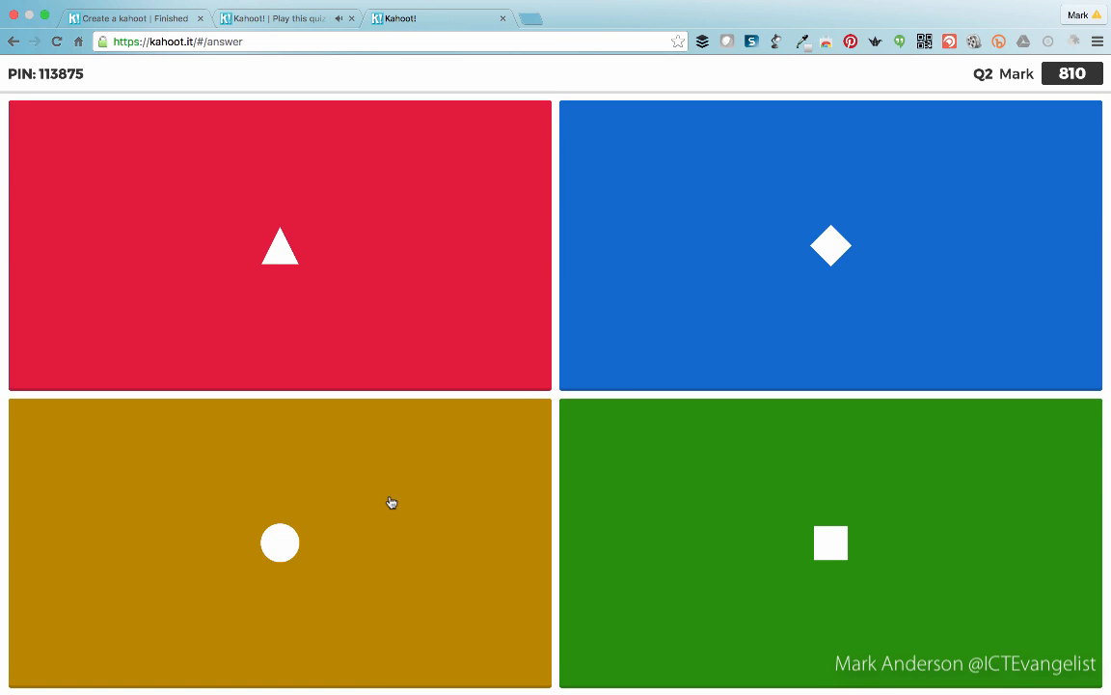
{"action": "left_click", "coordinate": [388, 502]}
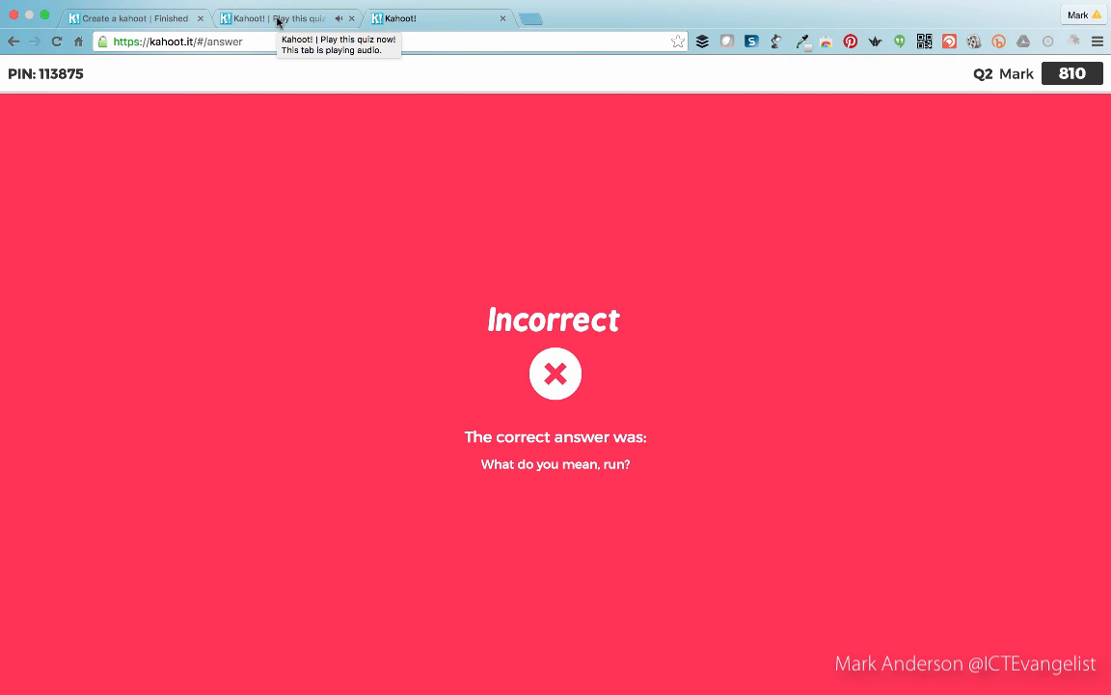
{"action": "left_click", "coordinate": [278, 20]}
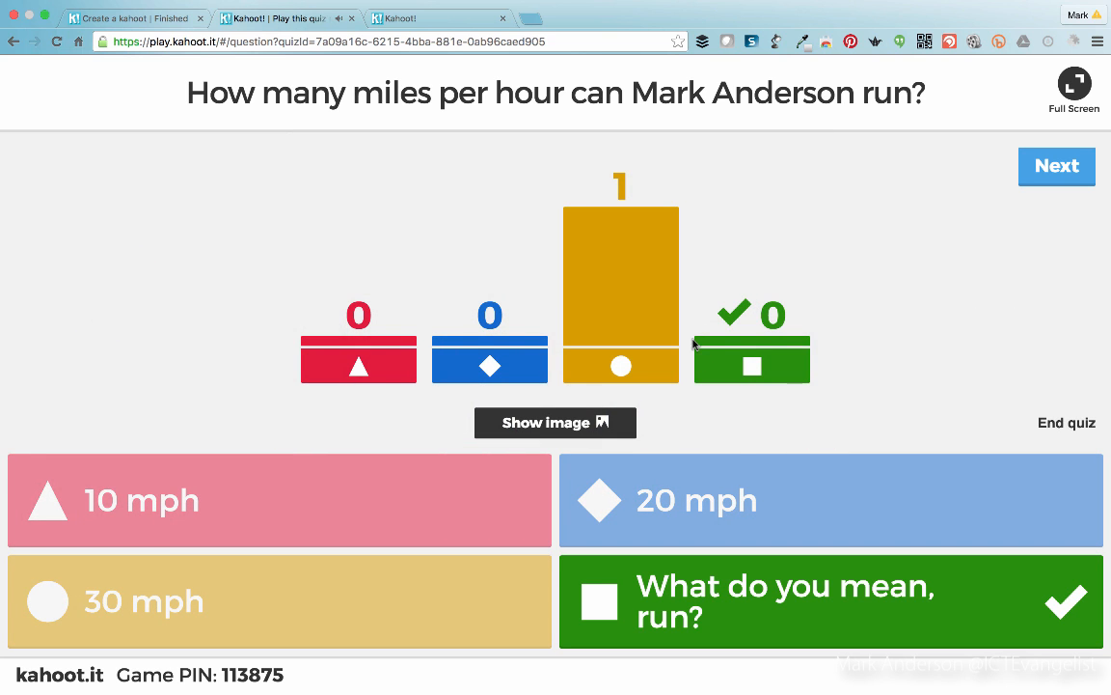
{"action": "left_click", "coordinate": [1054, 181]}
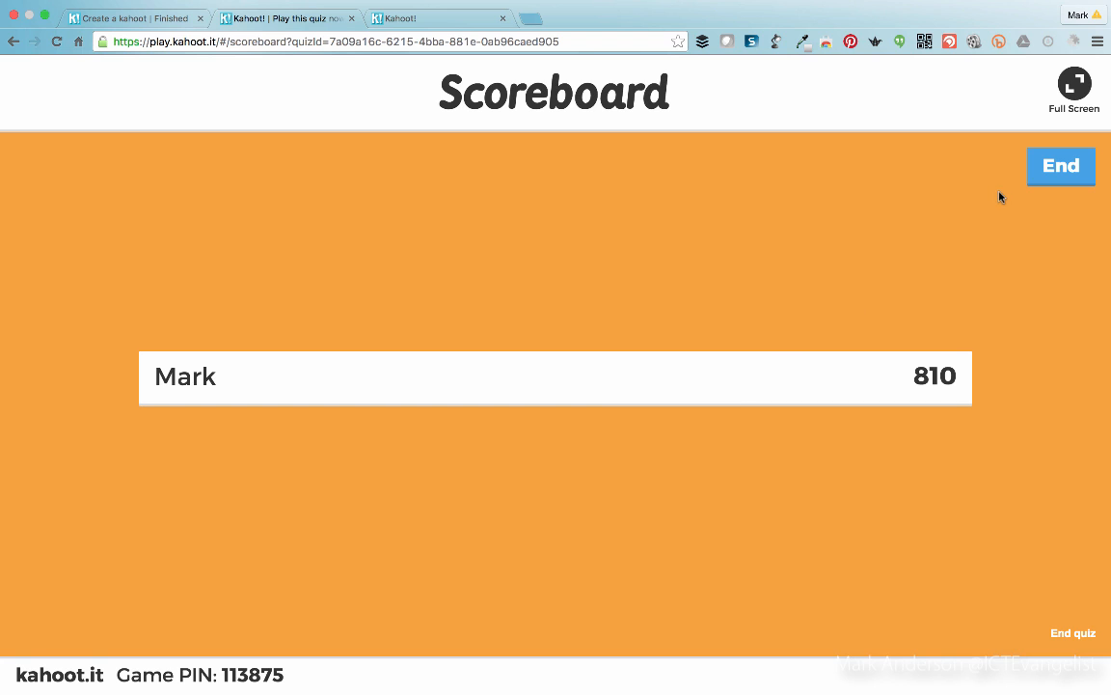
{"action": "left_click", "coordinate": [1058, 172]}
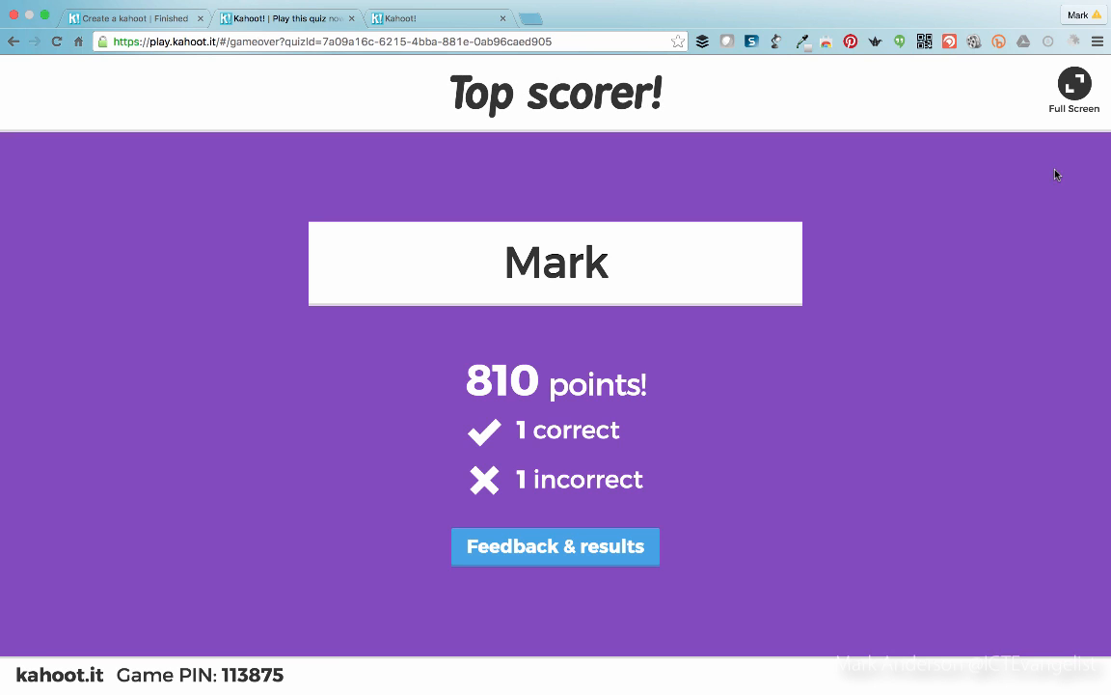
Step: Rate the quiz 5 stars (learned: yes, recommend: no, happy mood) and show the Final Scoreboard
{"action": "left_click", "coordinate": [587, 550]}
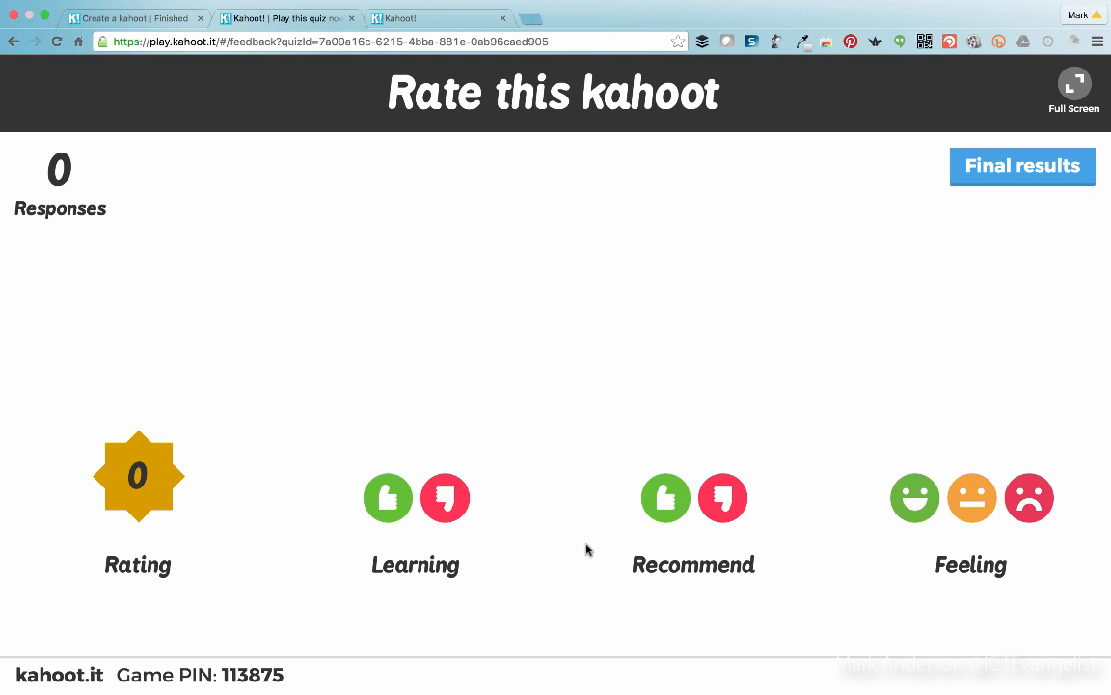
{"action": "left_click", "coordinate": [427, 20]}
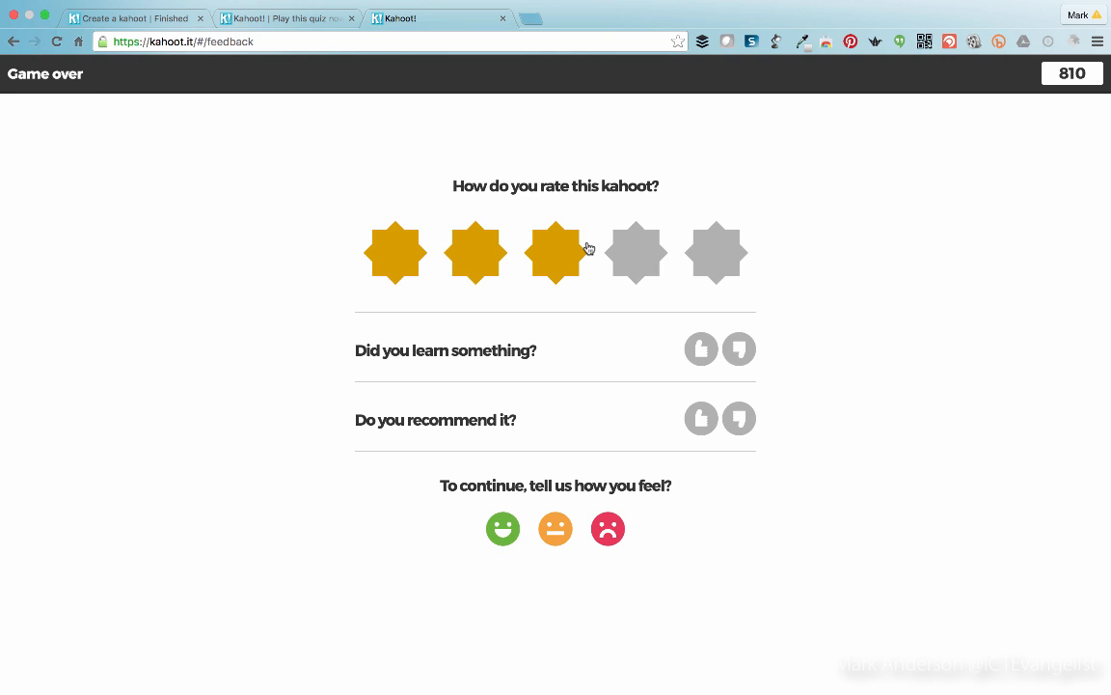
{"action": "left_click", "coordinate": [712, 251]}
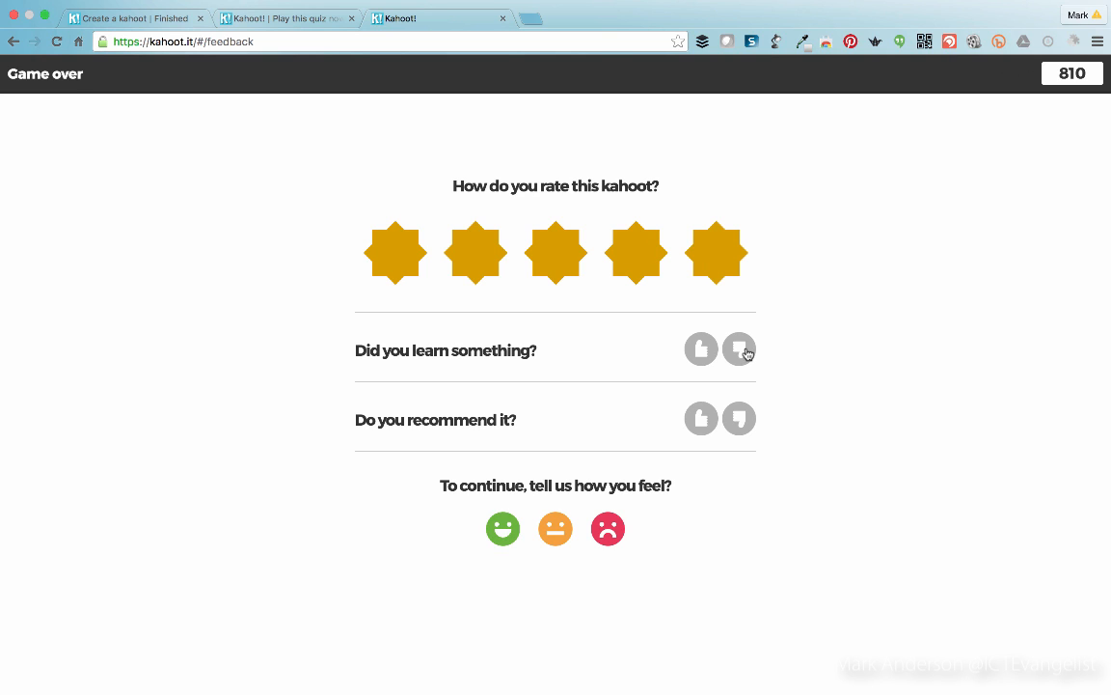
{"action": "left_click", "coordinate": [702, 349]}
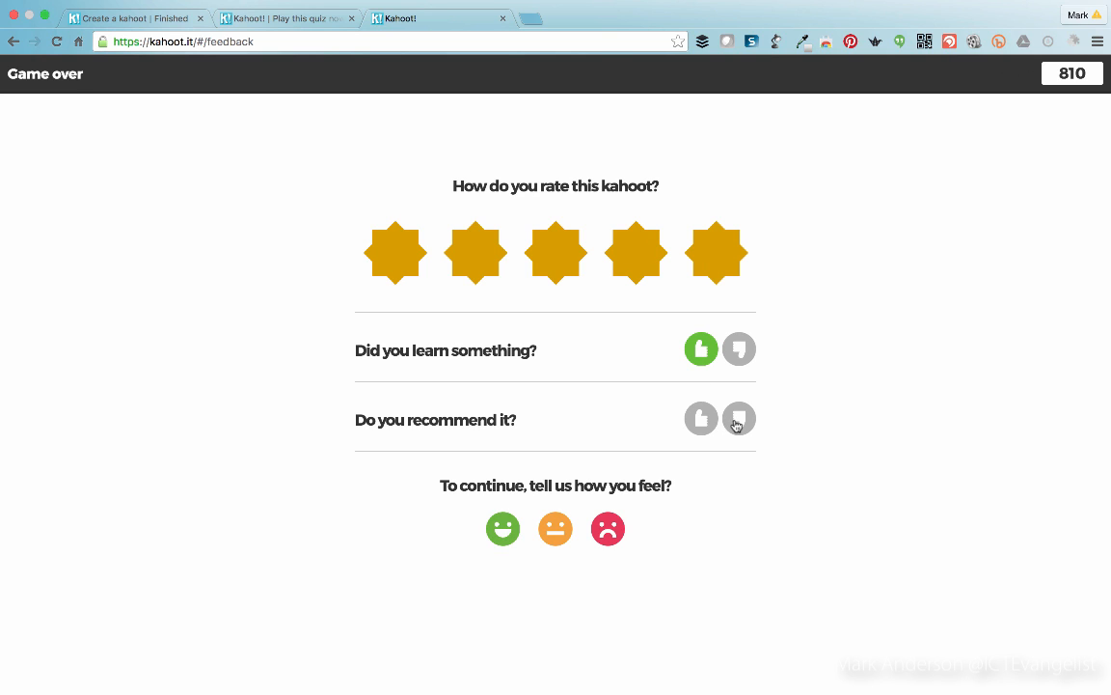
{"action": "left_click", "coordinate": [738, 423]}
{"action": "left_click", "coordinate": [503, 529]}
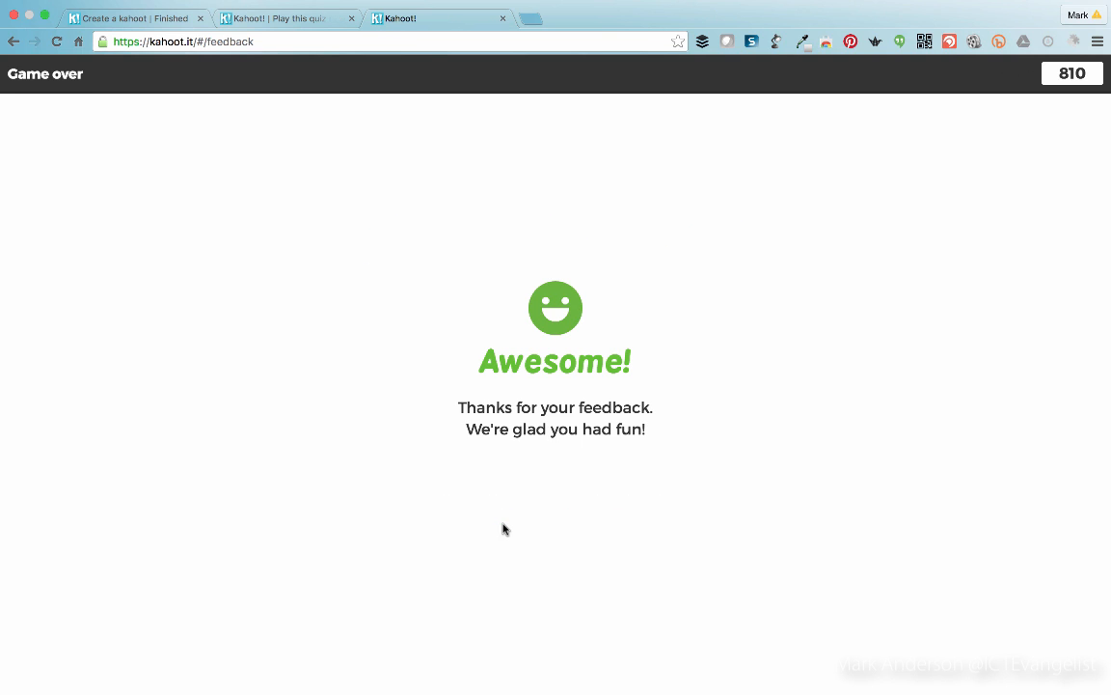
{"action": "left_click", "coordinate": [263, 22]}
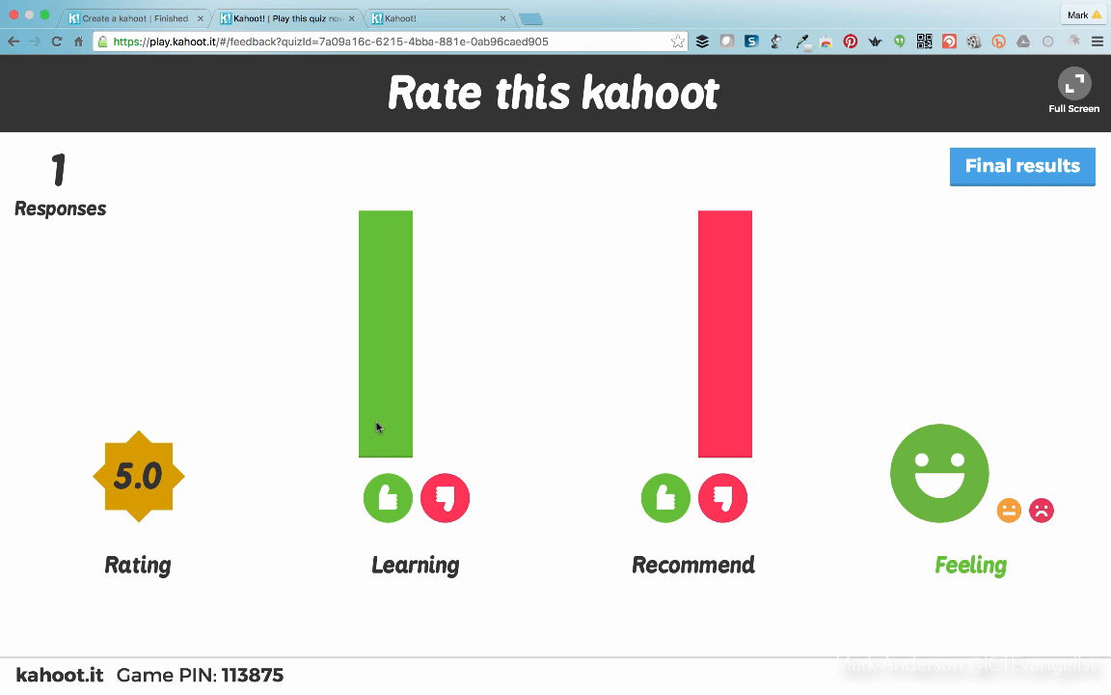
{"action": "left_click", "coordinate": [982, 166]}
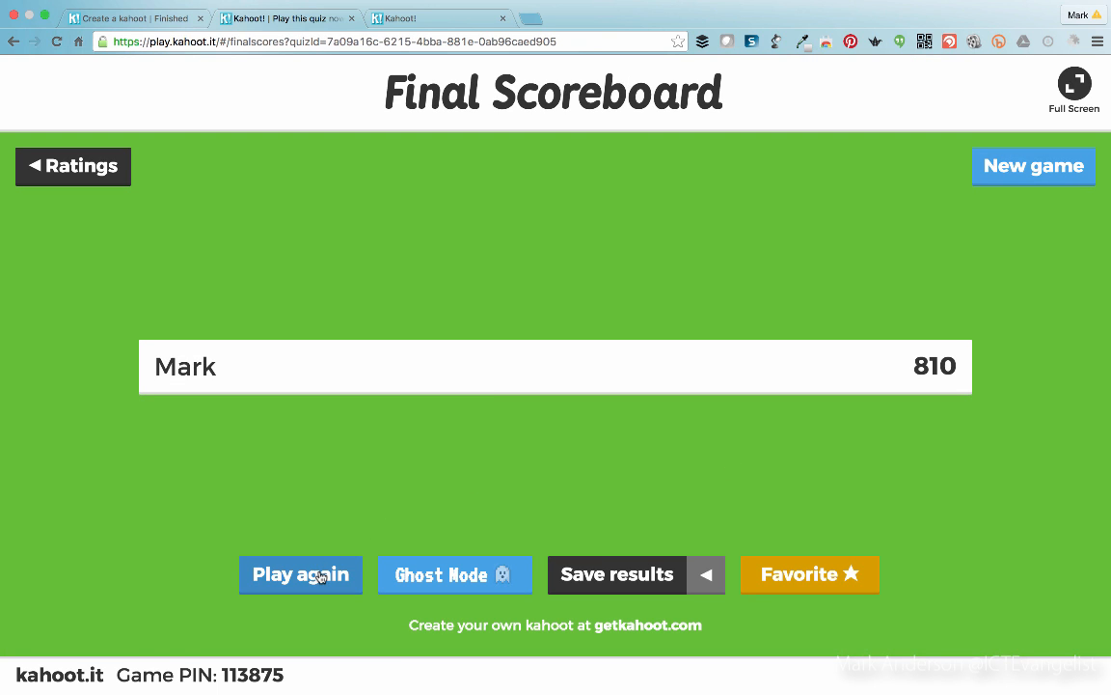
Step: View the Download/Save to Drive result options, then return to the 'Saved and published!' quiz tab
{"action": "left_click", "coordinate": [703, 577]}
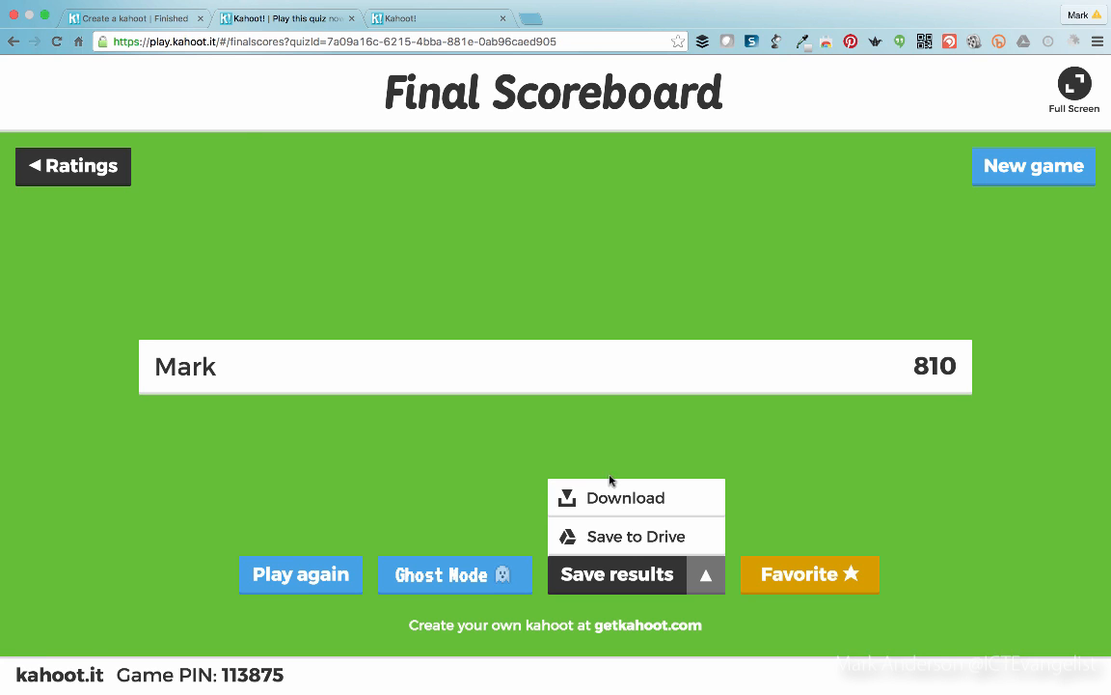
{"action": "left_click", "coordinate": [159, 21]}
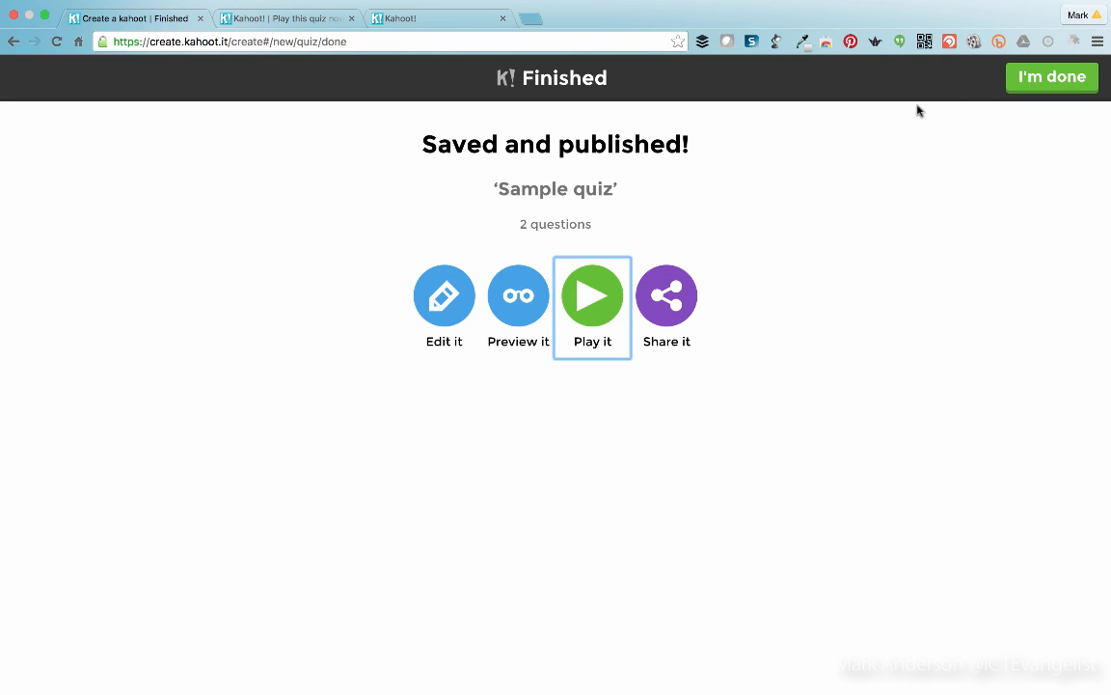
Step: Open Public Kahoots, search for 'dragons', and scroll through the matching quizzes
{"action": "left_click", "coordinate": [1029, 78]}
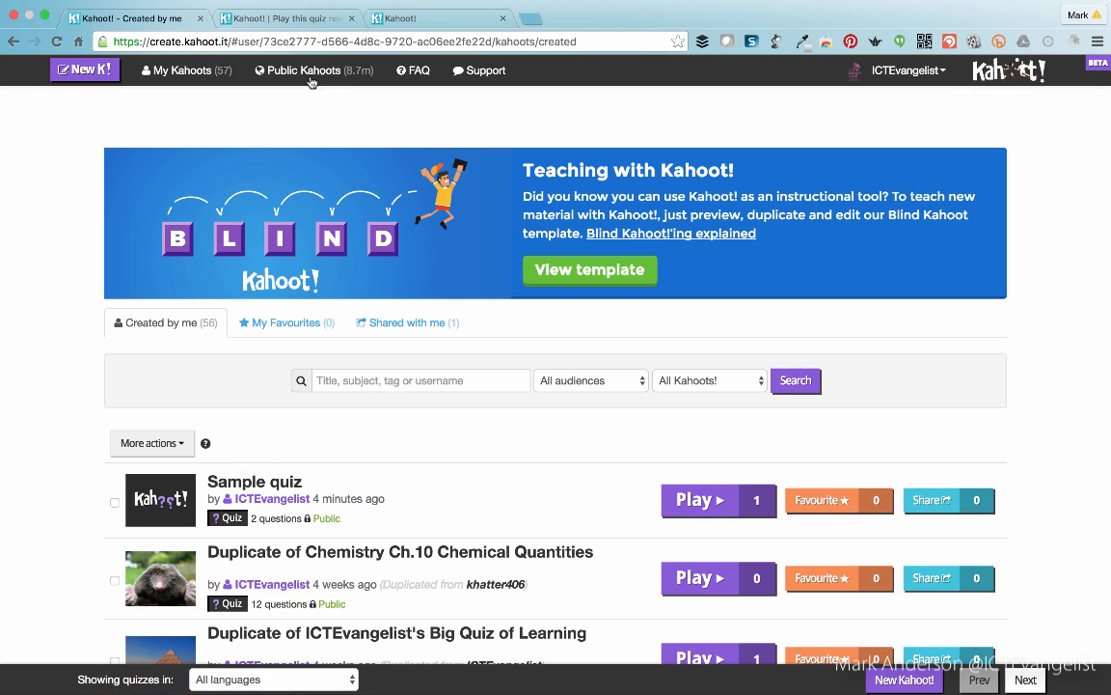
{"action": "left_click", "coordinate": [307, 73]}
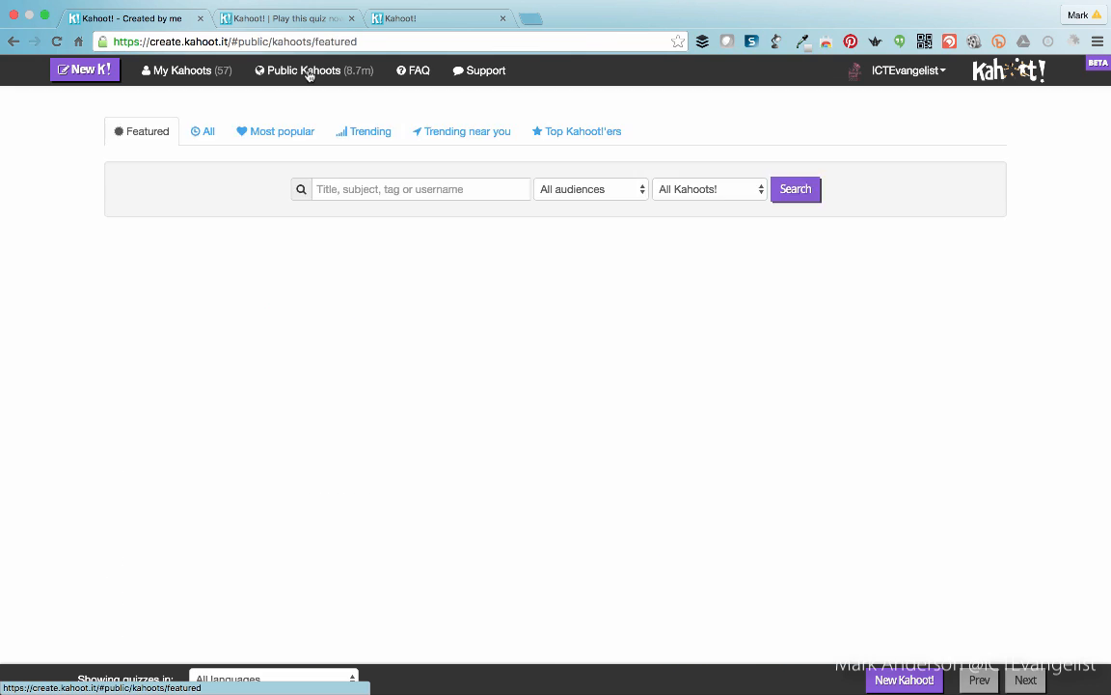
{"action": "left_click", "coordinate": [369, 380]}
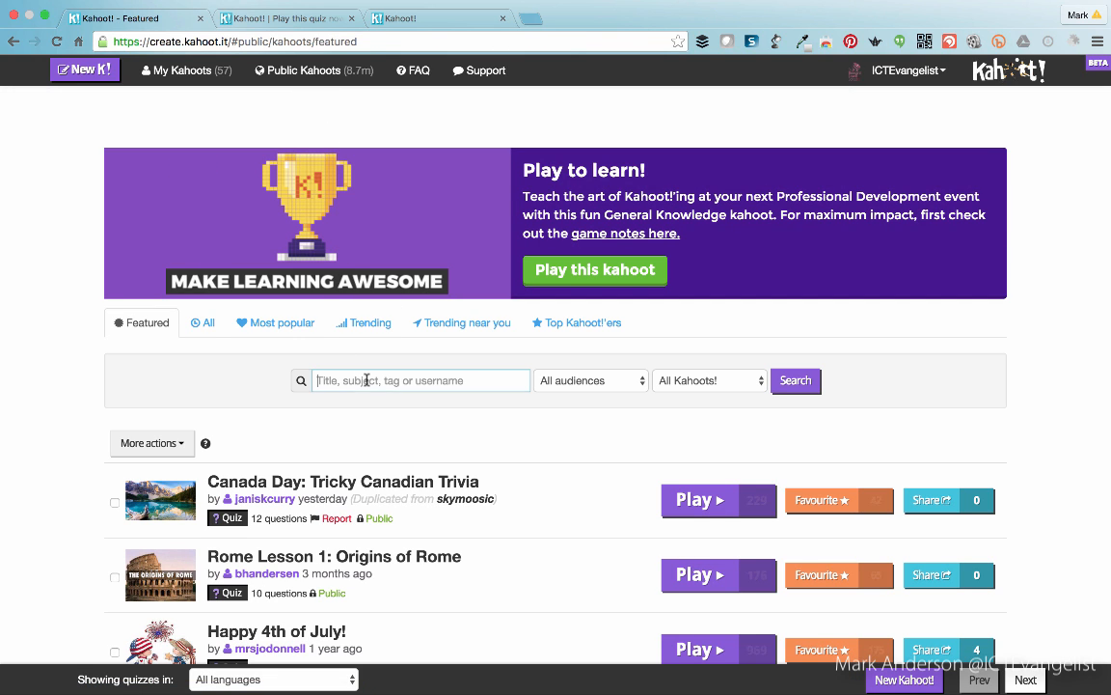
{"action": "type", "text": "dragons"}
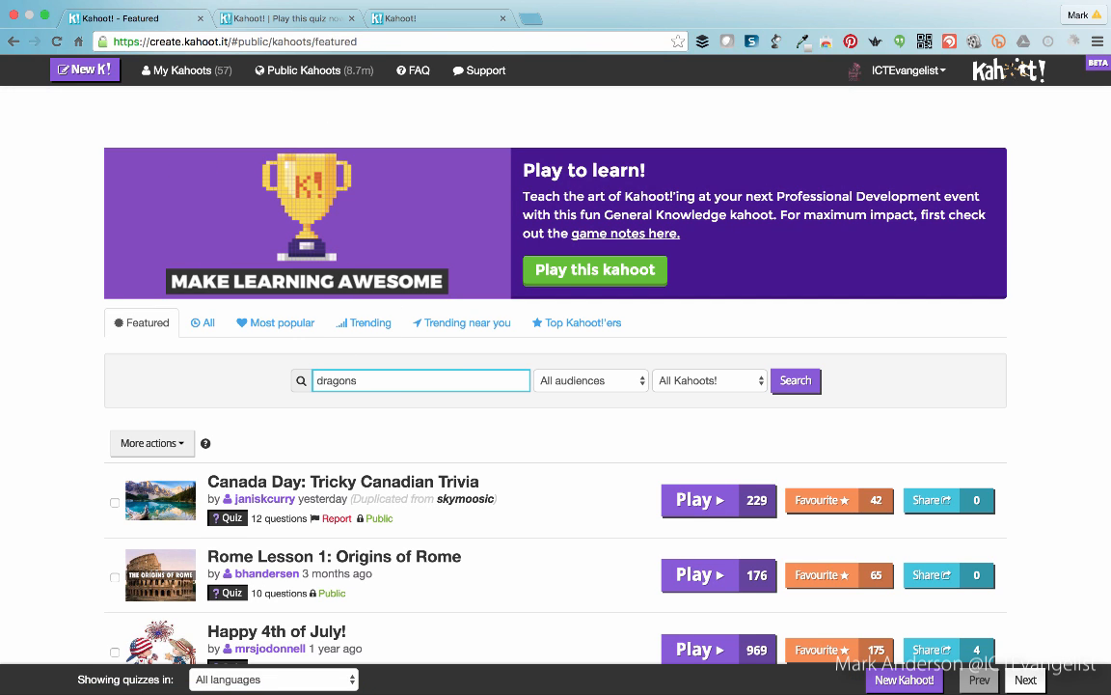
{"action": "key", "text": "Return"}
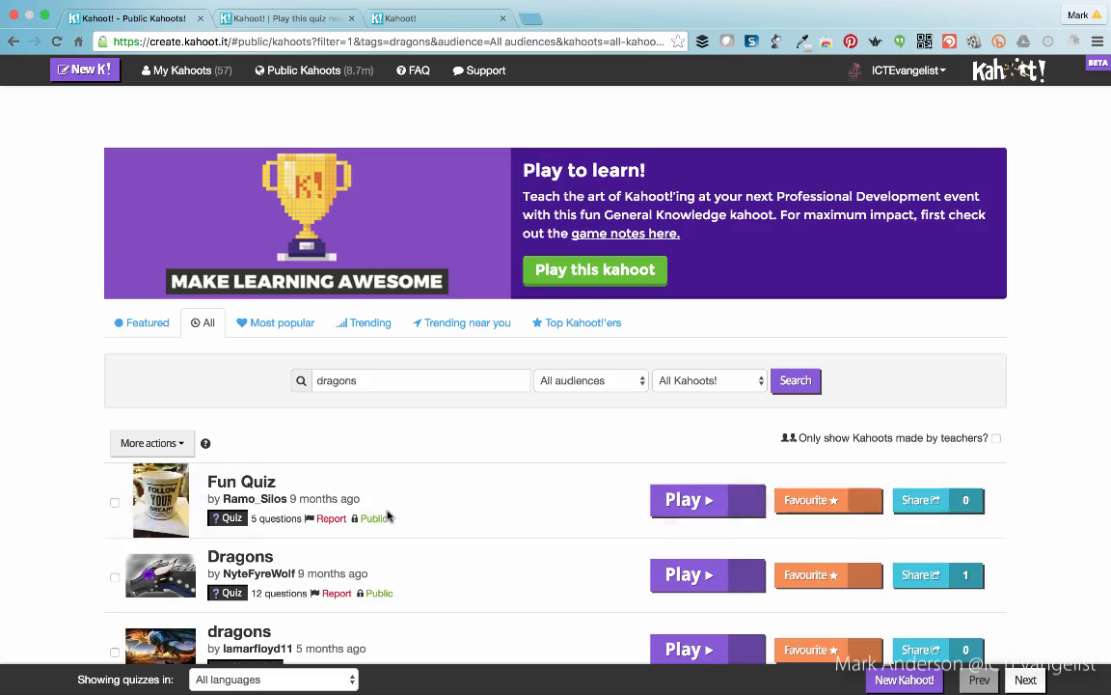
{"action": "scroll", "coordinate": [387, 517], "scroll_direction": "down", "scroll_amount": 5}
{"action": "scroll", "coordinate": [387, 515], "scroll_direction": "down", "scroll_amount": 3}
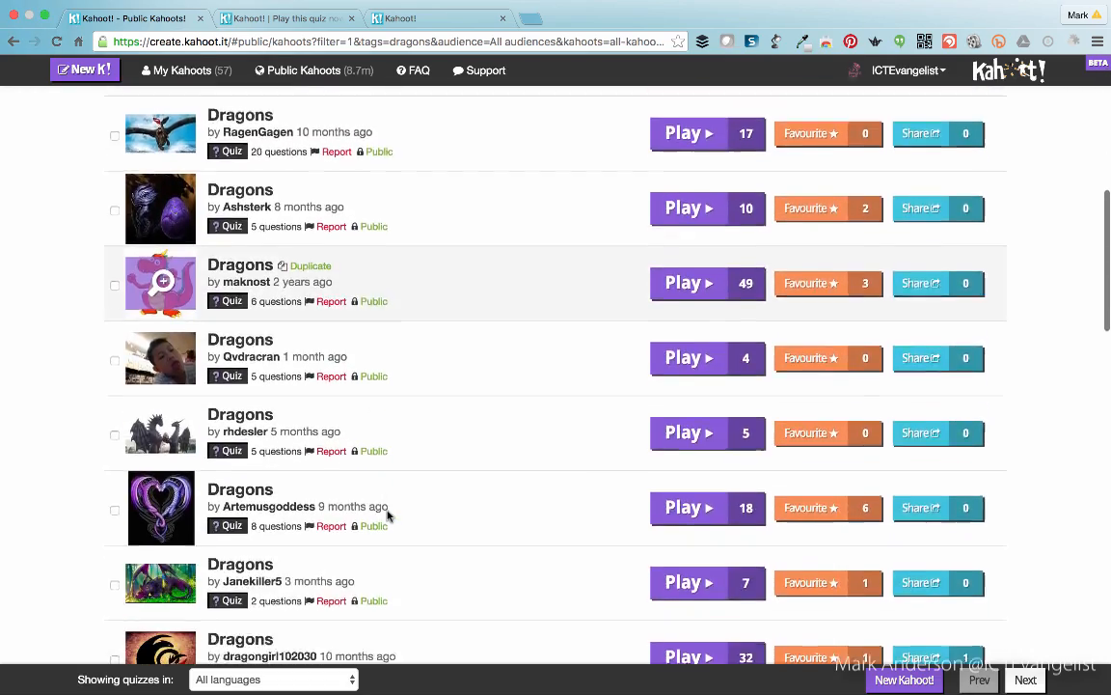
{"action": "scroll", "coordinate": [387, 513], "scroll_direction": "up", "scroll_amount": 6}
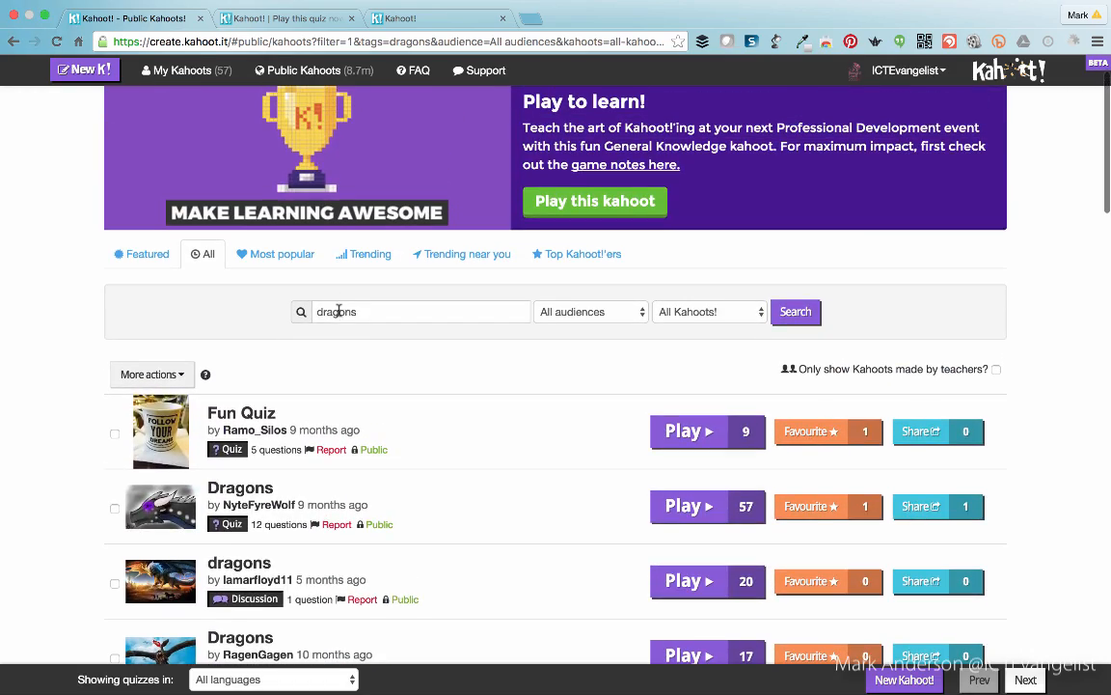
Step: Replace the search term with 'UKs2 english' and run the search, which finds nothing
{"action": "double_click", "coordinate": [339, 310]}
{"action": "type", "text": "UK"}
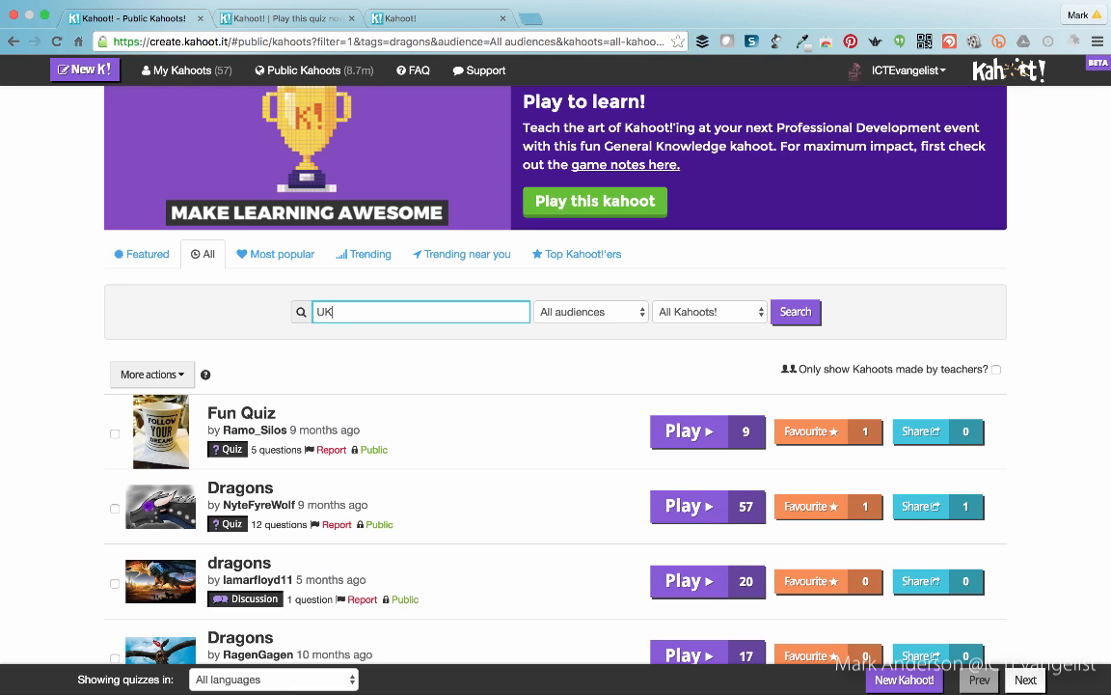
{"action": "type", "text": "s2 english"}
{"action": "key", "text": "Return"}
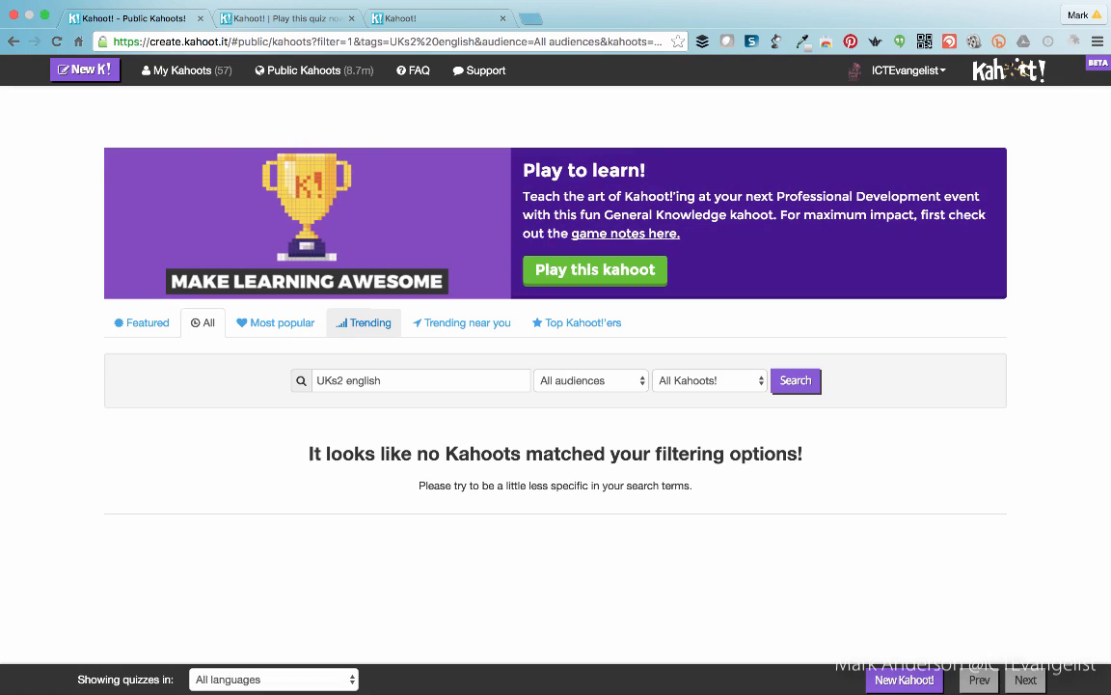
Step: Search public Kahoots for 'paragraphs' and scroll through results like Paragraphs and CLB: Paragraphs
{"action": "left_click", "coordinate": [333, 380]}
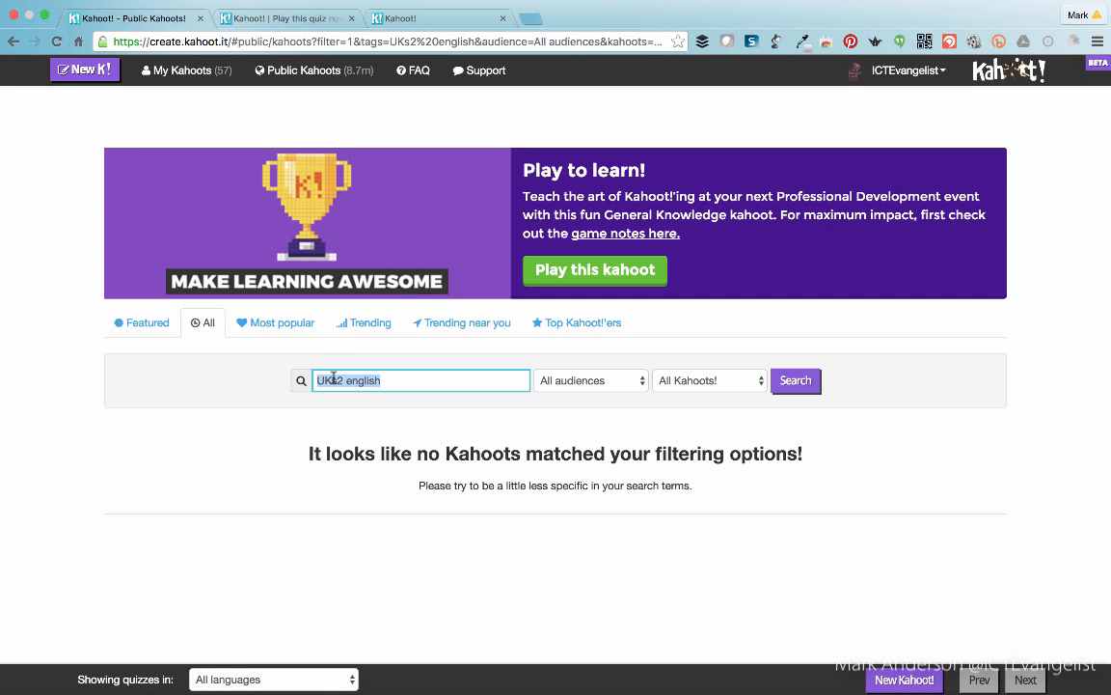
{"action": "type", "text": "pragara"}
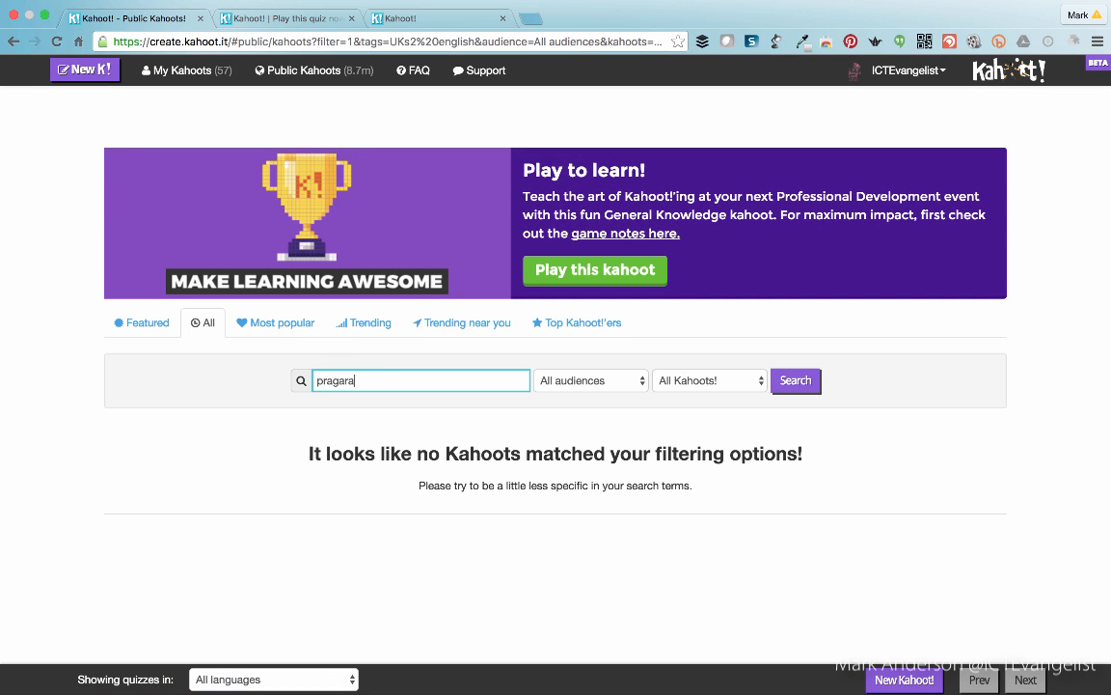
{"action": "type", "text": "h"}
{"action": "key", "text": "BackSpace"}
{"action": "key", "text": "BackSpace"}
{"action": "key", "text": "BackSpace"}
{"action": "key", "text": "BackSpace"}
{"action": "key", "text": "BackSpace"}
{"action": "key", "text": "BackSpace"}
{"action": "key", "text": "BackSpace"}
{"action": "type", "text": "arap"}
{"action": "type", "text": "agraphs"}
{"action": "key", "text": "Return"}
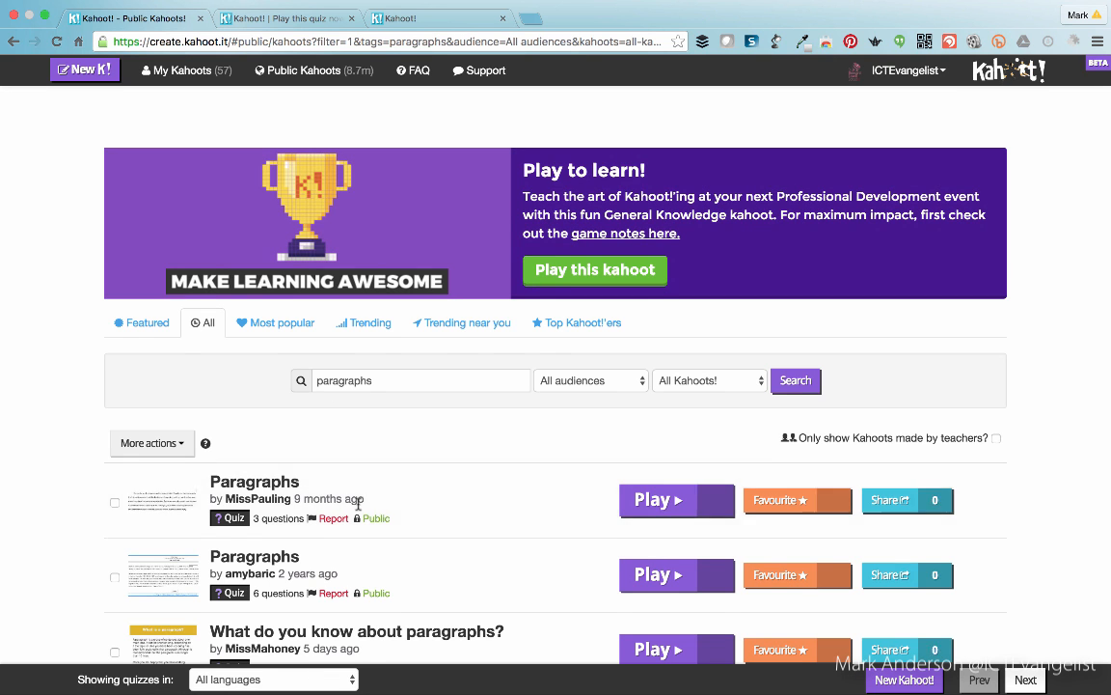
{"action": "scroll", "coordinate": [359, 502], "scroll_direction": "down", "scroll_amount": 5}
{"action": "scroll", "coordinate": [359, 509], "scroll_direction": "down", "scroll_amount": 6}
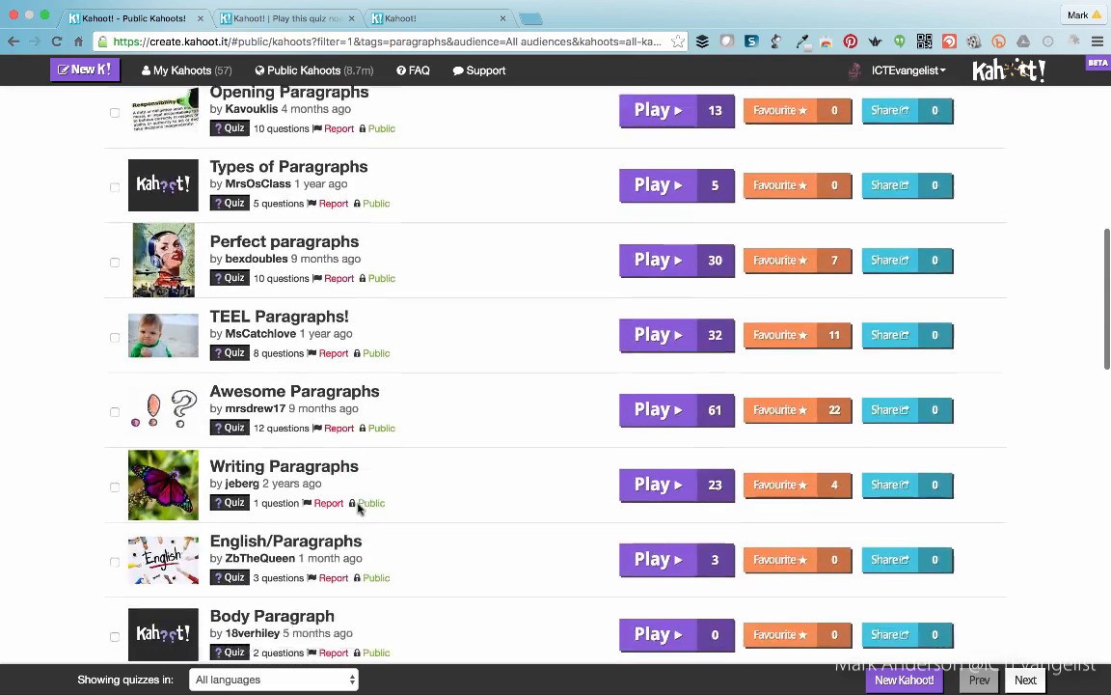
{"action": "scroll", "coordinate": [359, 509], "scroll_direction": "down", "scroll_amount": 1}
{"action": "scroll", "coordinate": [359, 508], "scroll_direction": "up", "scroll_amount": 8}
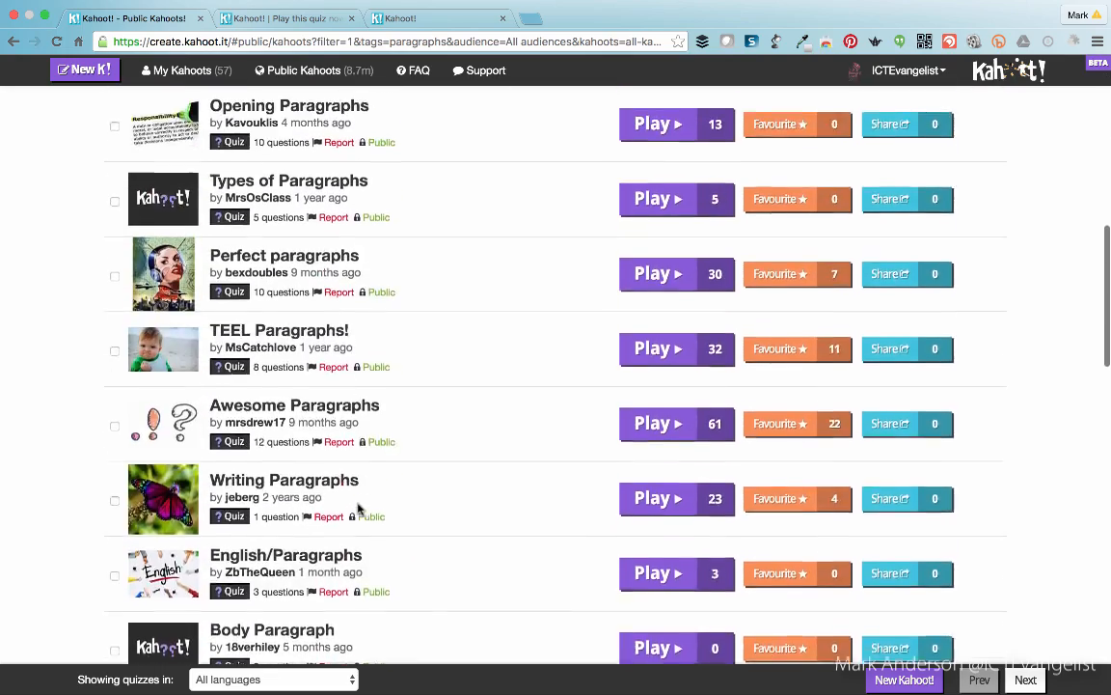
{"action": "scroll", "coordinate": [359, 509], "scroll_direction": "up", "scroll_amount": 1}
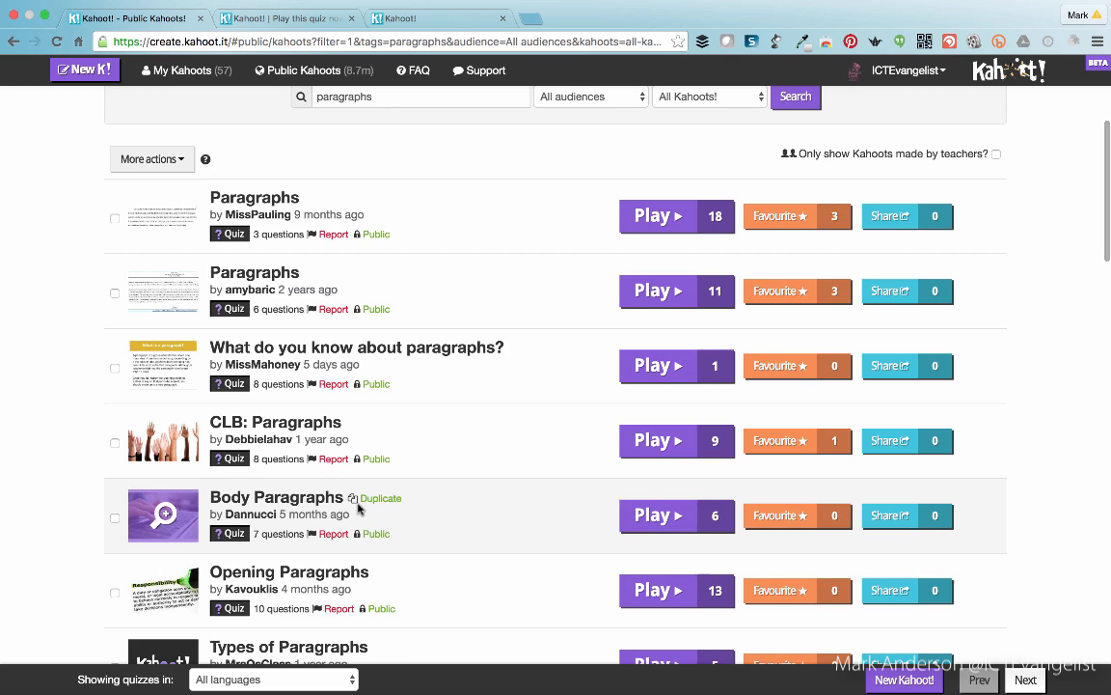